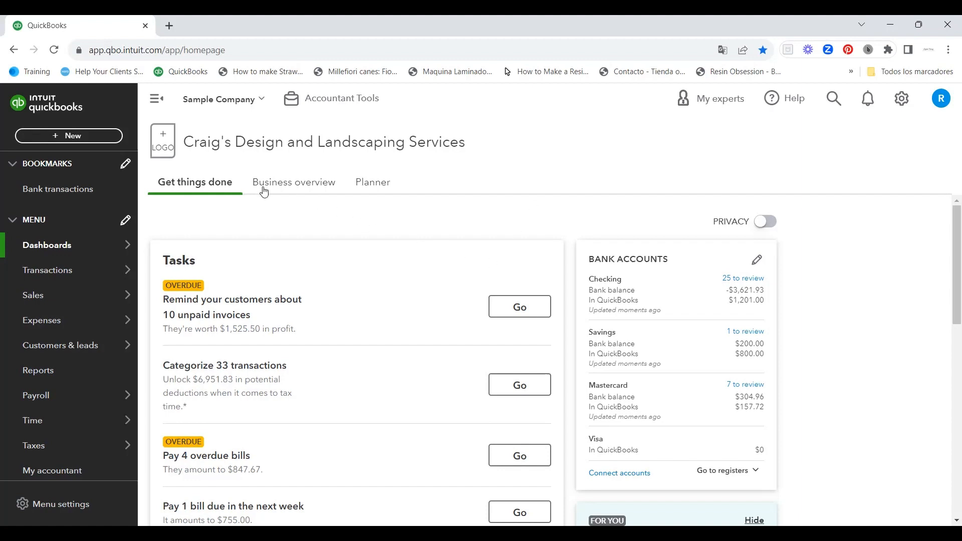
Step: Create a new expense with Bob's Burger Joint as the payee and Mastercard as the payment account
left_click(84, 134)
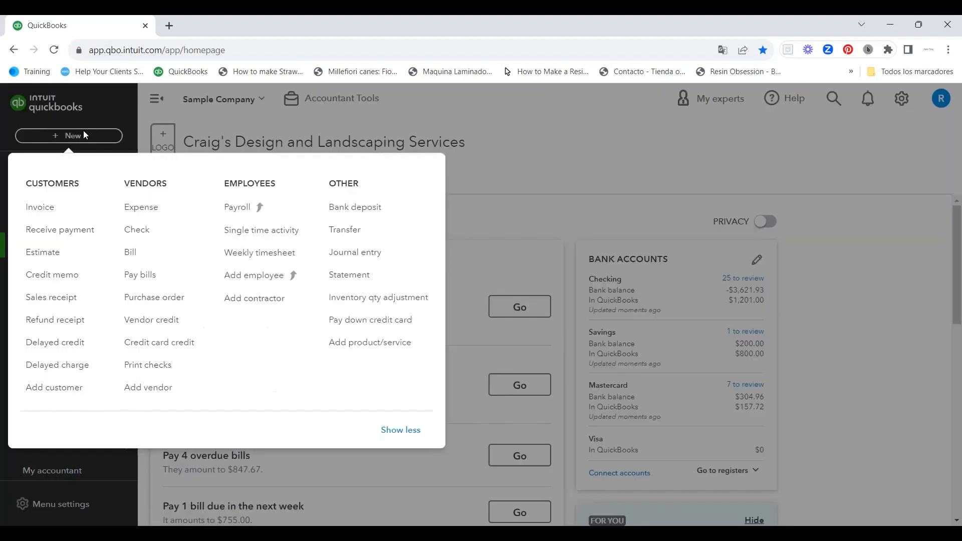
left_click(155, 213)
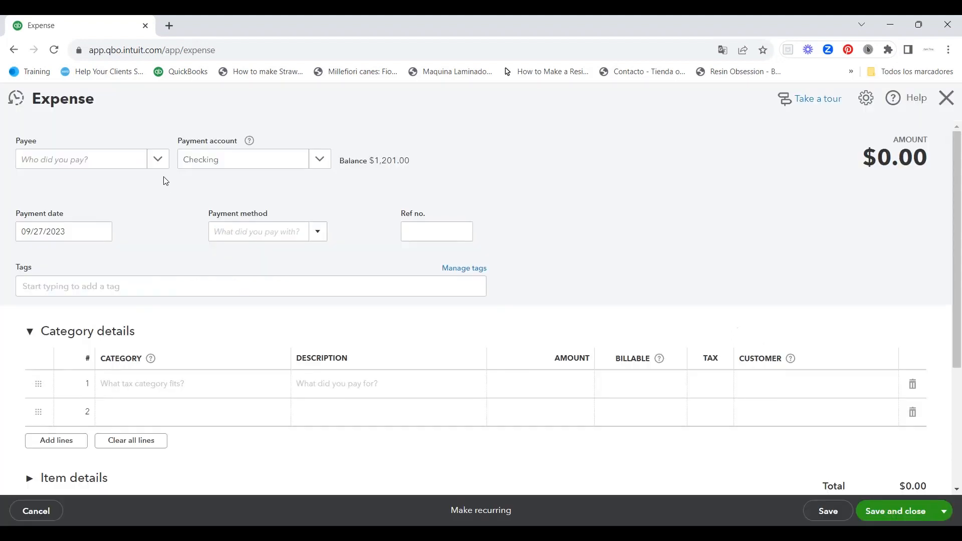
left_click(156, 165)
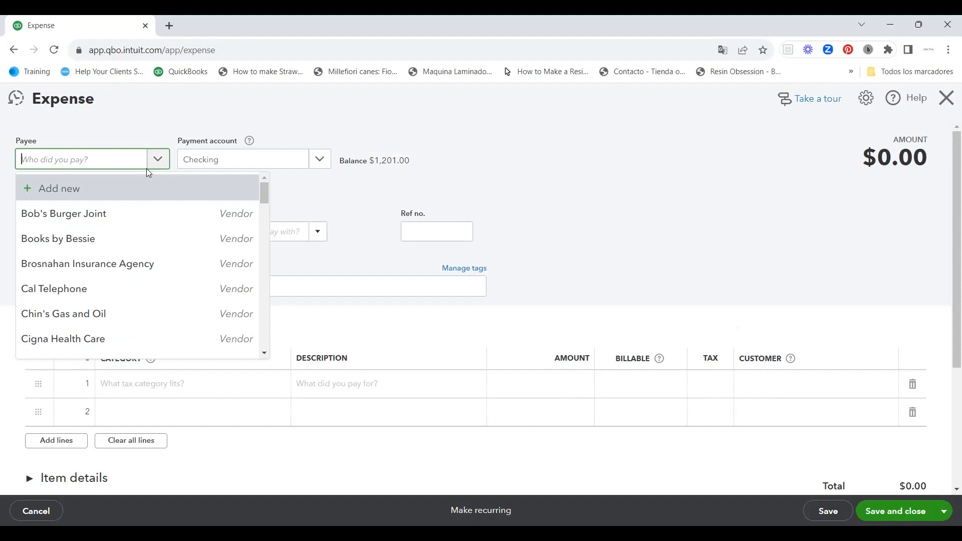
left_click(147, 219)
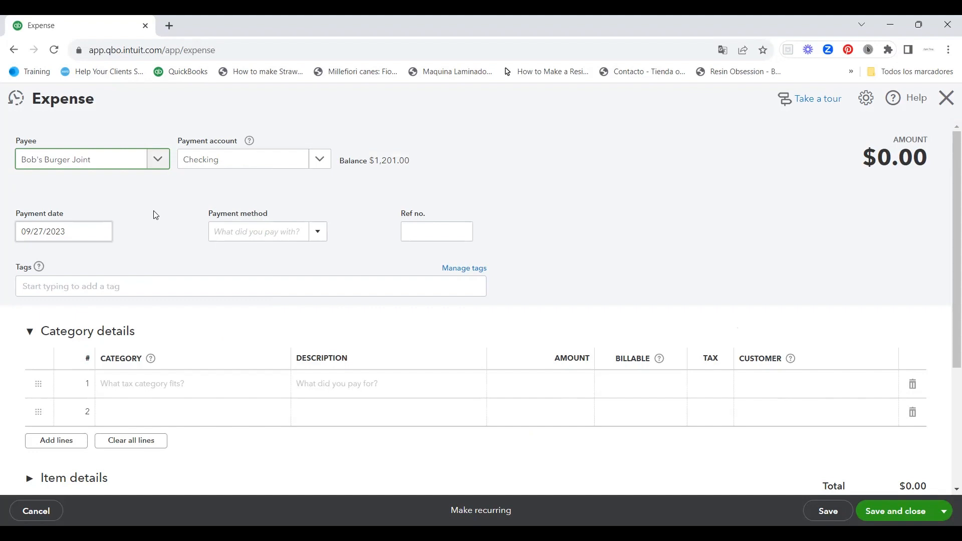
left_click(320, 166)
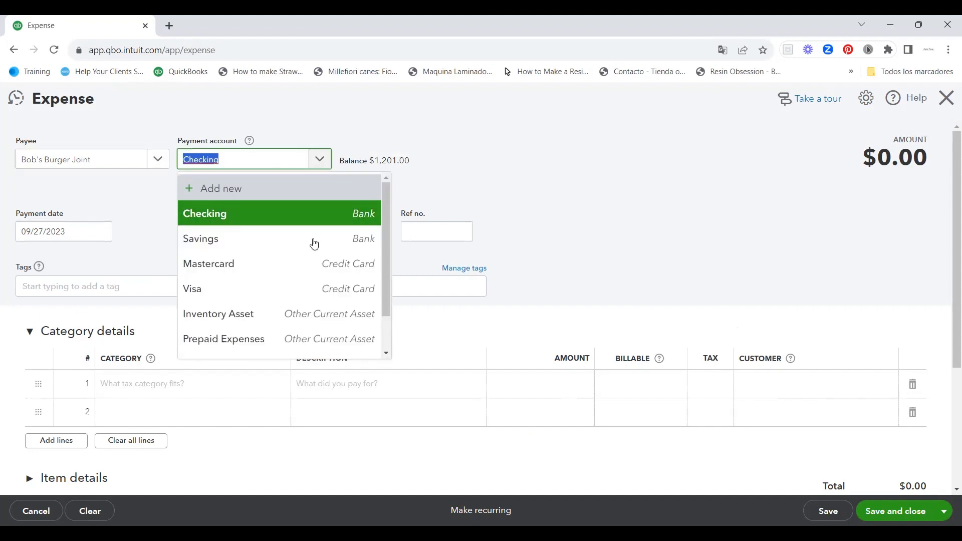
left_click(307, 269)
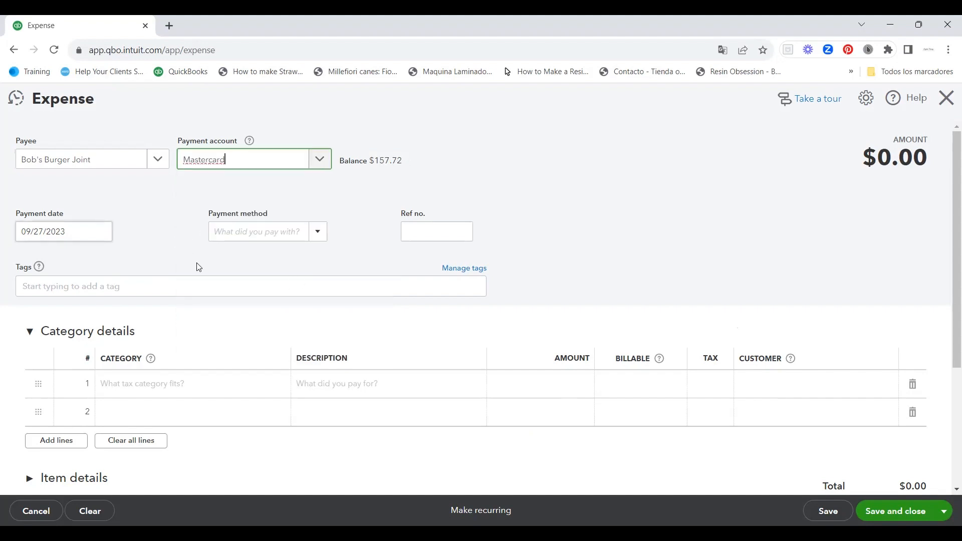
Step: Assign the Meals and Entertainment category to the first line of the expense's category details
left_click(161, 389)
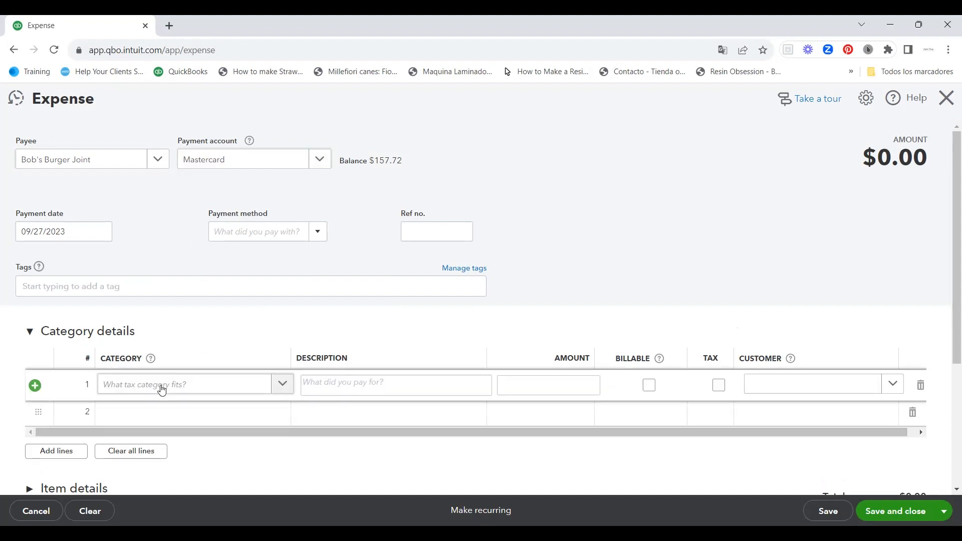
left_click(282, 384)
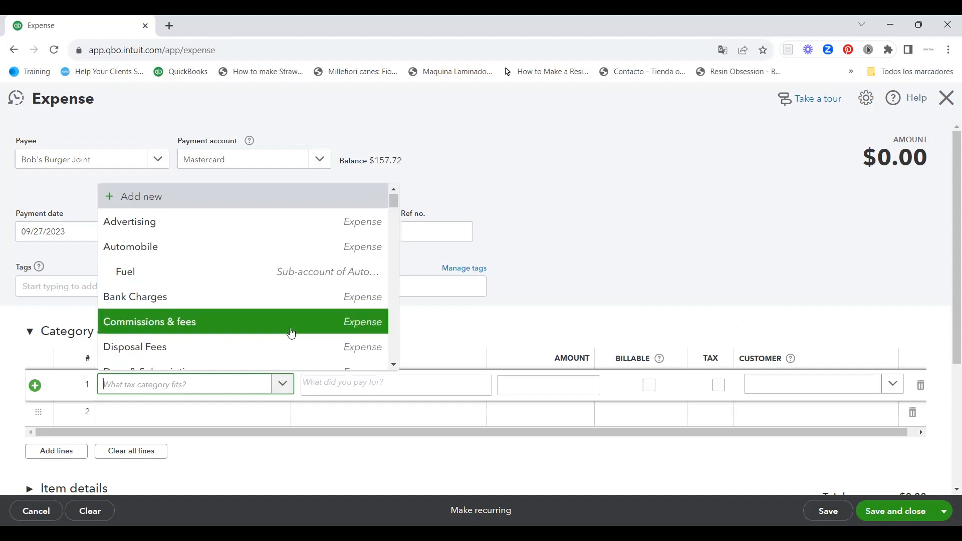
scroll(291, 333, "down", 1)
scroll(291, 333, "down", 3)
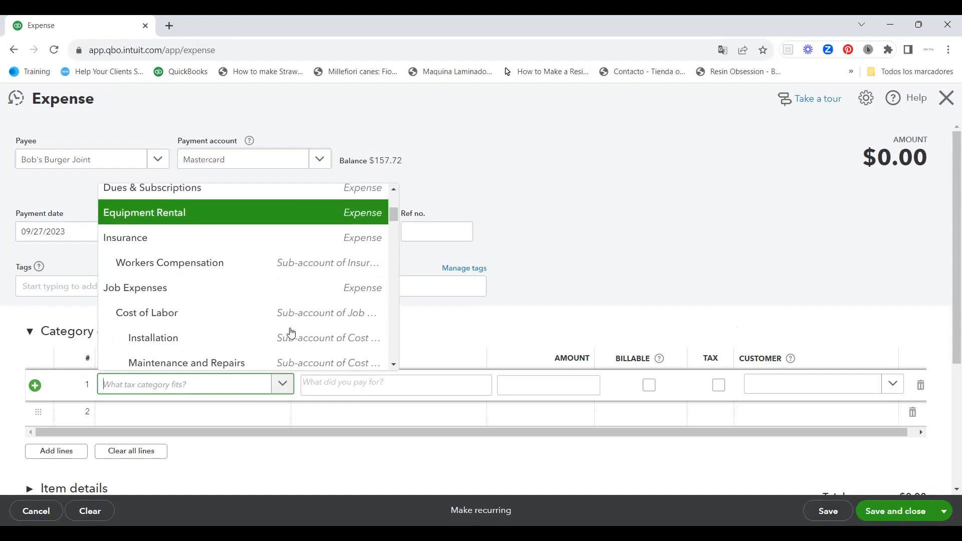
scroll(289, 343, "down", 4)
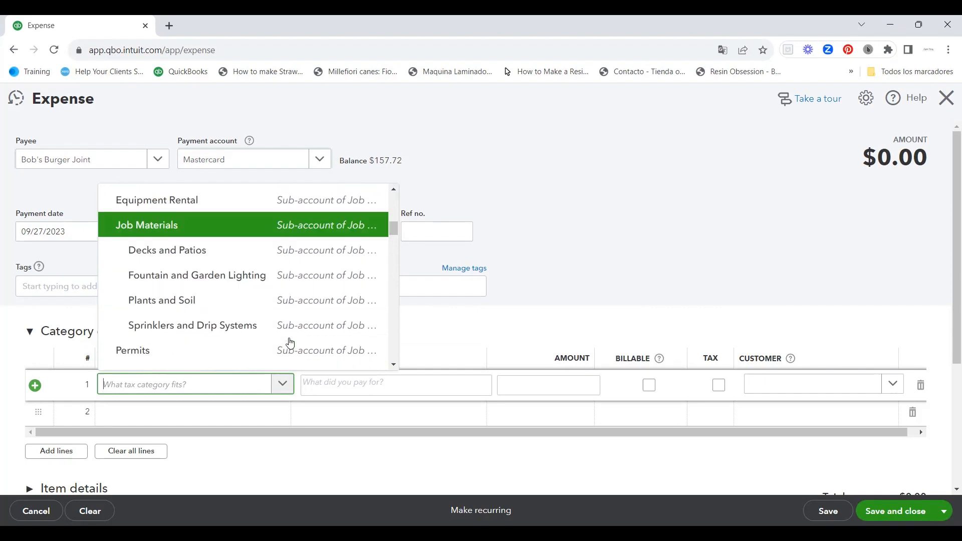
scroll(289, 343, "down", 3)
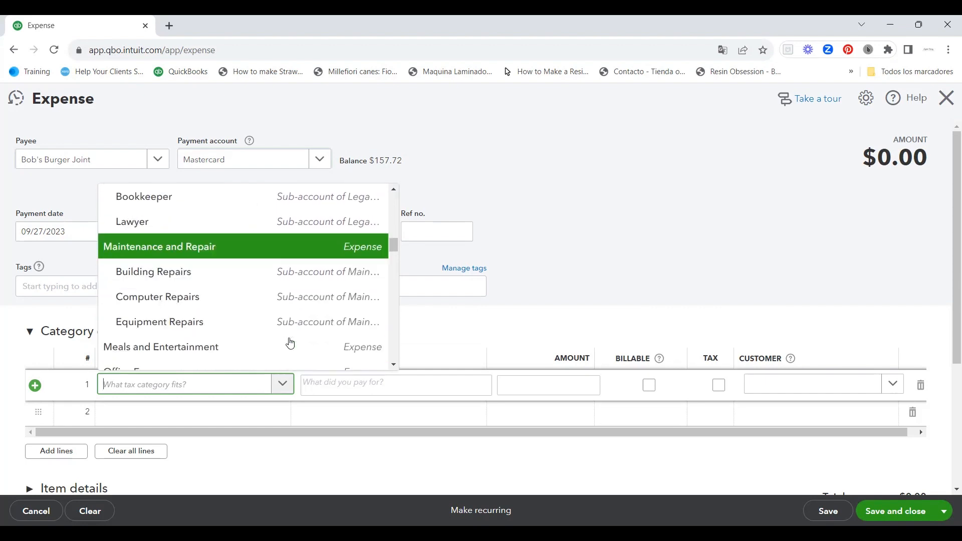
left_click(279, 272)
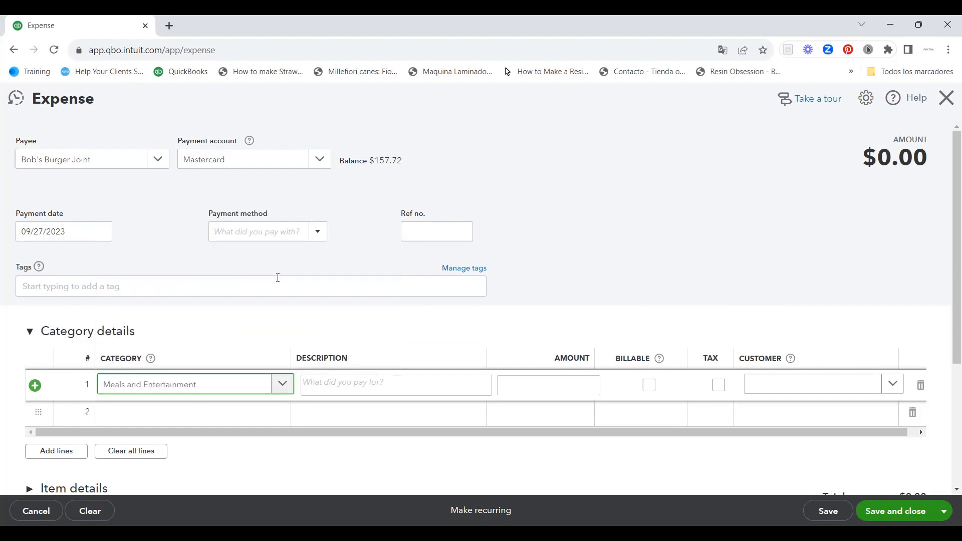
Step: Describe the first expense line as Burger and set its amount to 25
left_click(361, 390)
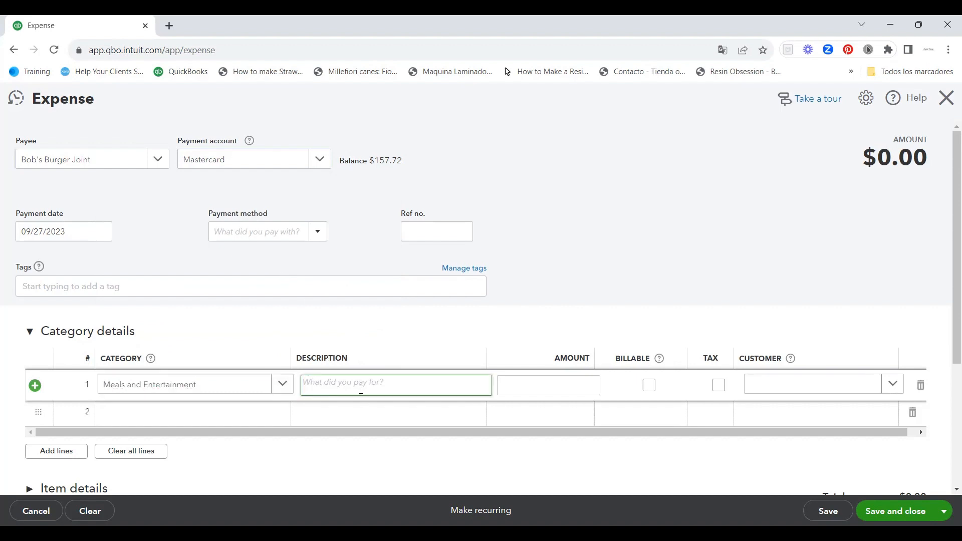
type("Burger")
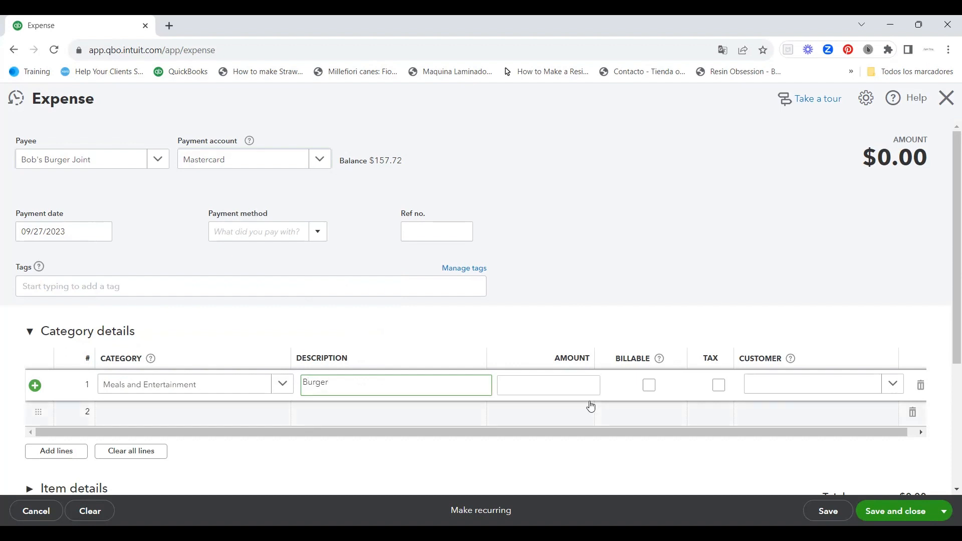
left_click(556, 386)
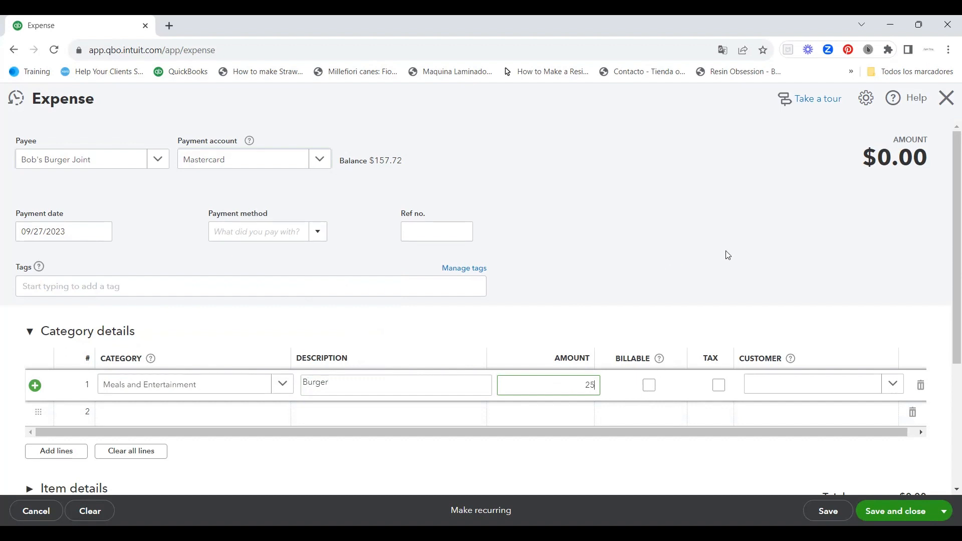
left_click(776, 280)
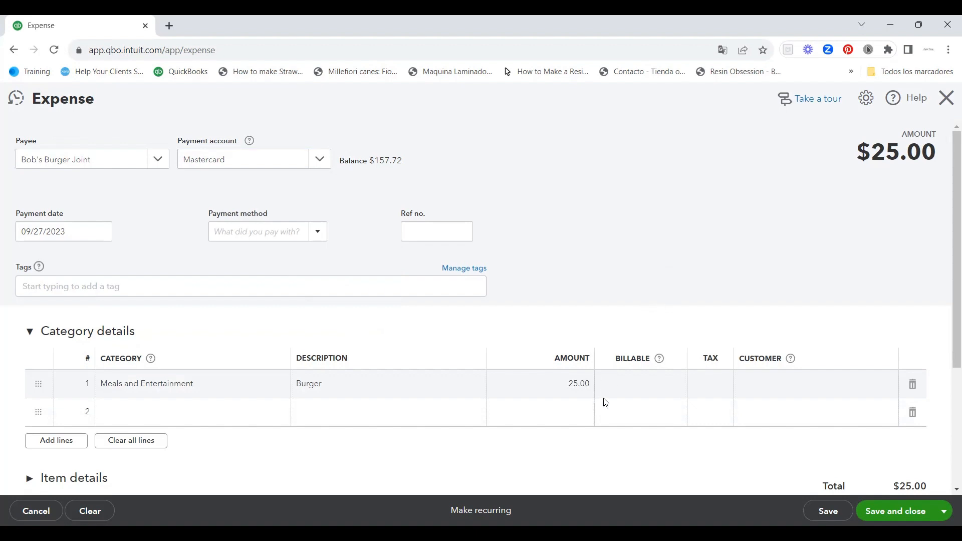
Step: Make the expense recurring with the default schedule and save it as a template
scroll(606, 402, "down", 3)
scroll(692, 396, "down", 1)
scroll(684, 421, "up", 4)
scroll(642, 356, "down", 3)
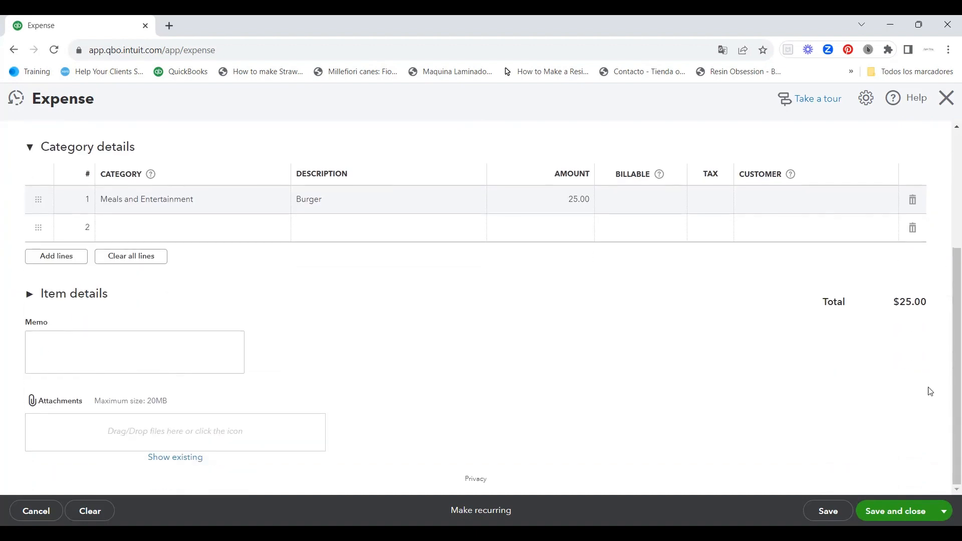
left_click(944, 510)
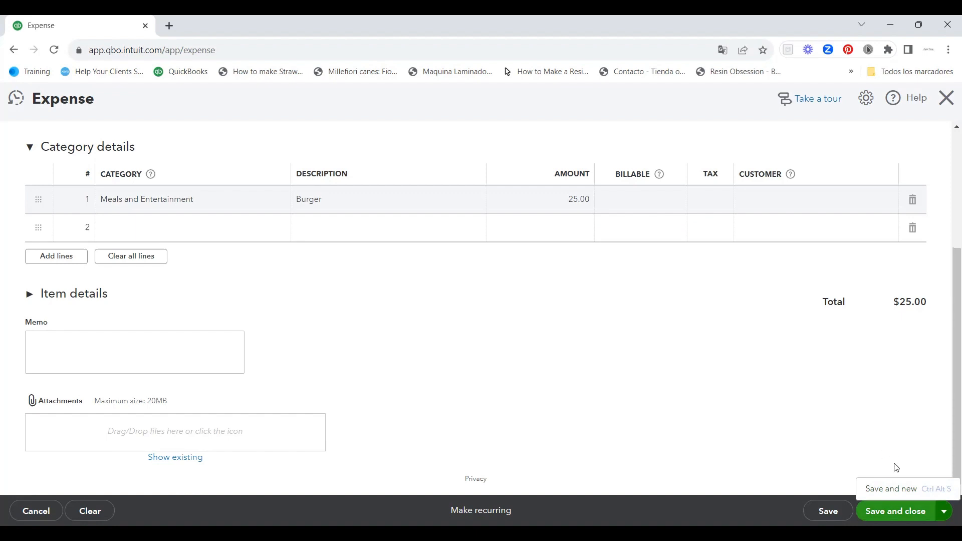
left_click(482, 511)
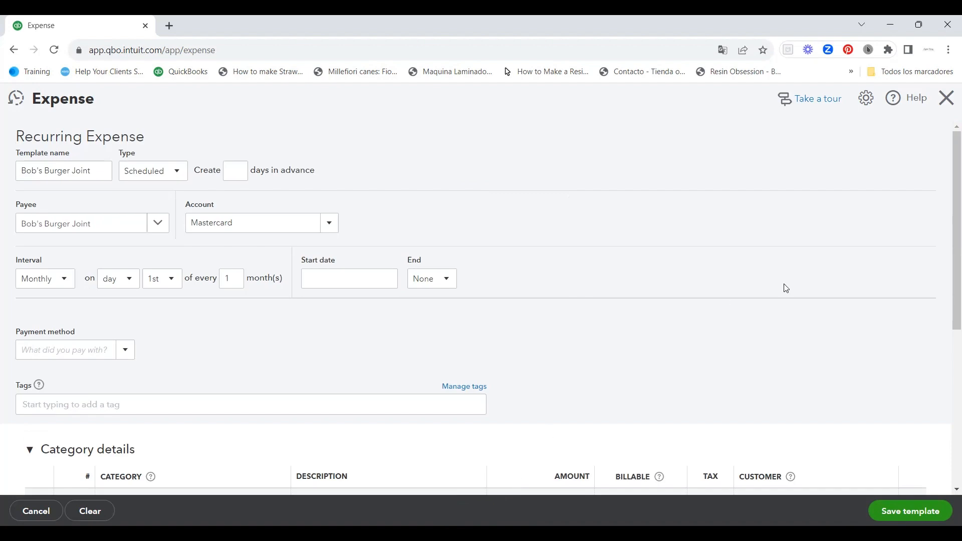
scroll(608, 410, "down", 5)
scroll(949, 430, "down", 1)
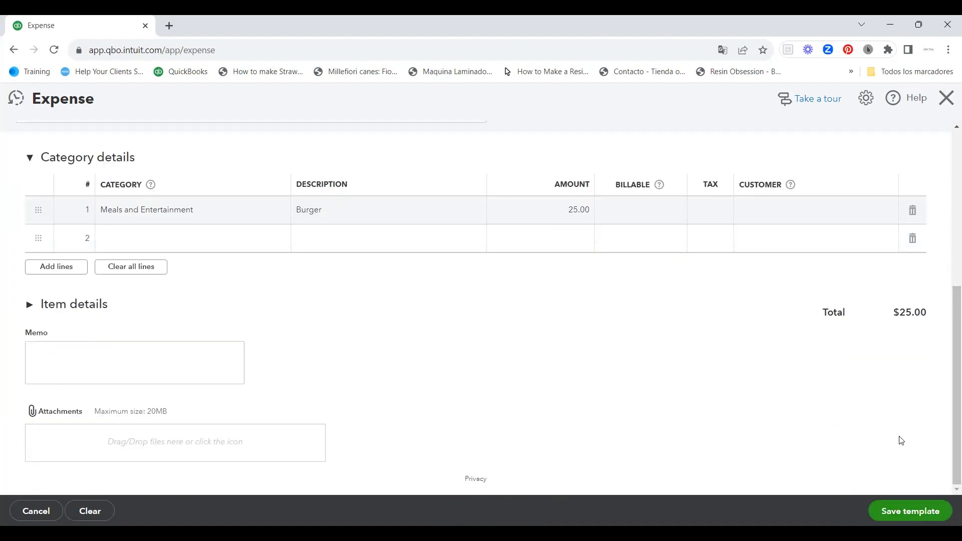
left_click(911, 512)
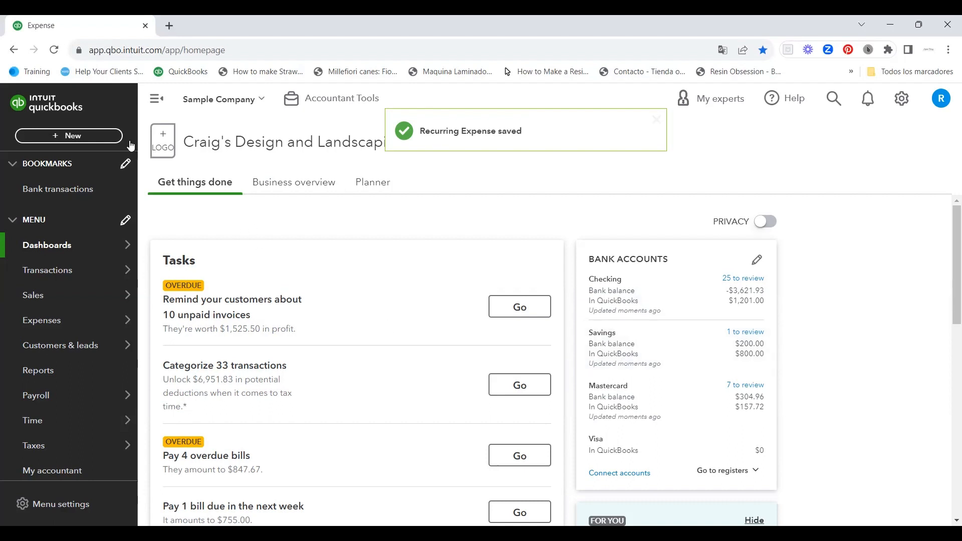
Step: Open the expense transactions list and look through it for the new Bob's Burger Joint expense
mouse_move(63, 323)
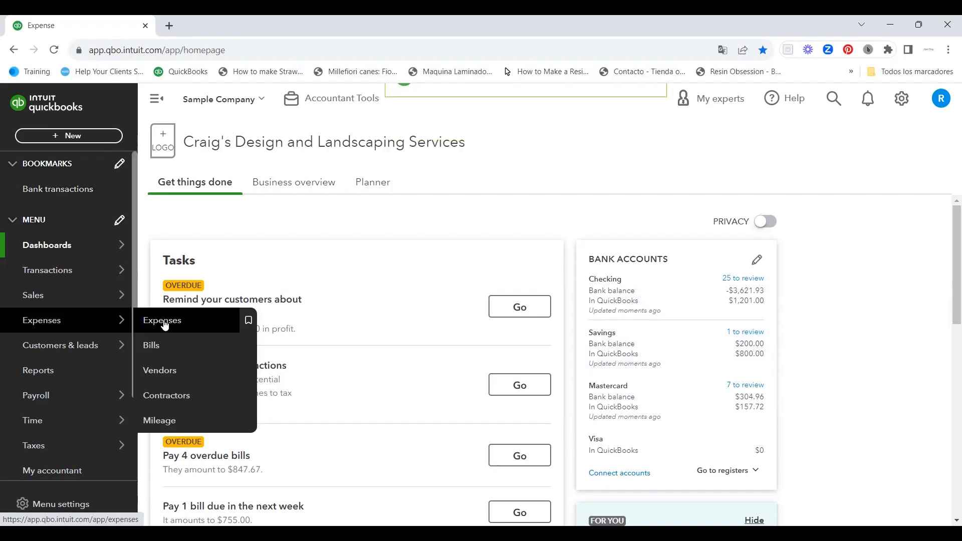
left_click(165, 325)
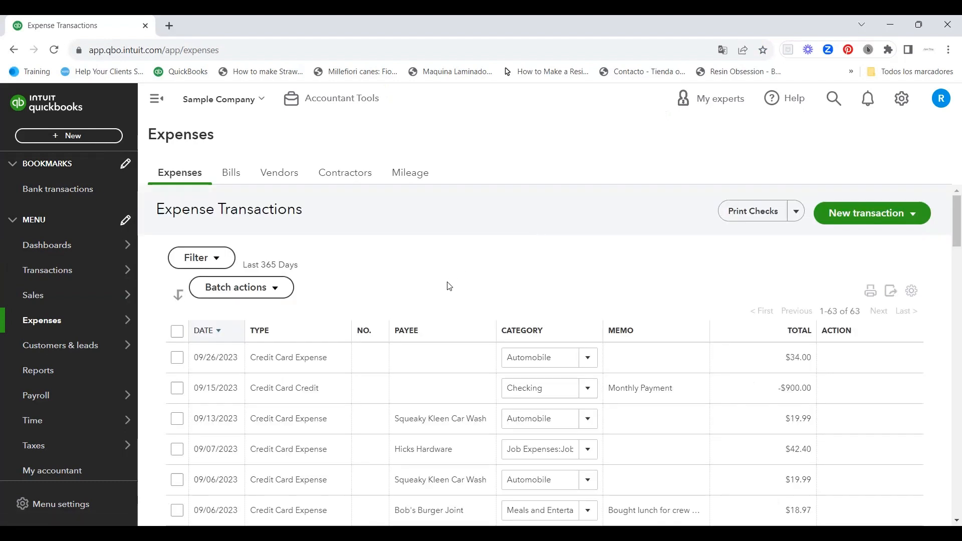
scroll(449, 286, "down", 2)
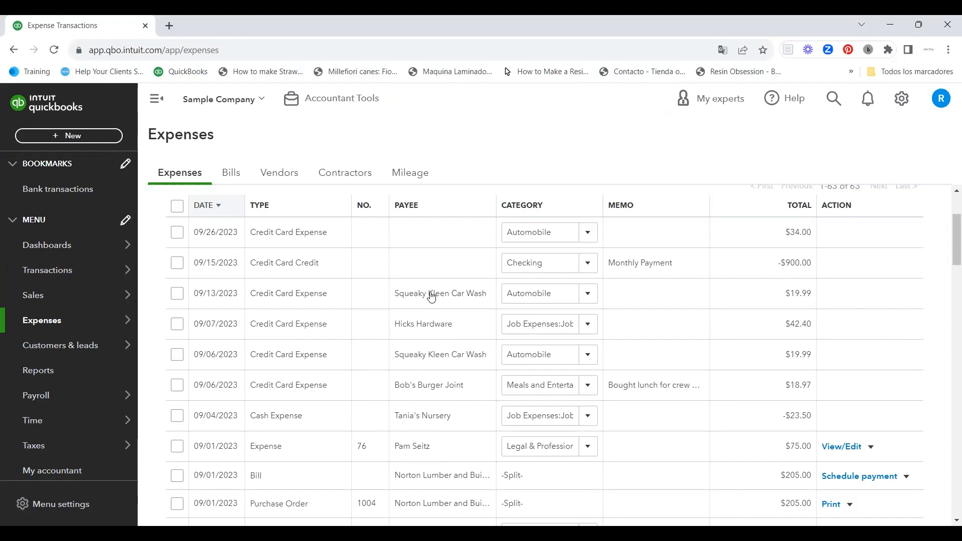
scroll(431, 297, "down", 1)
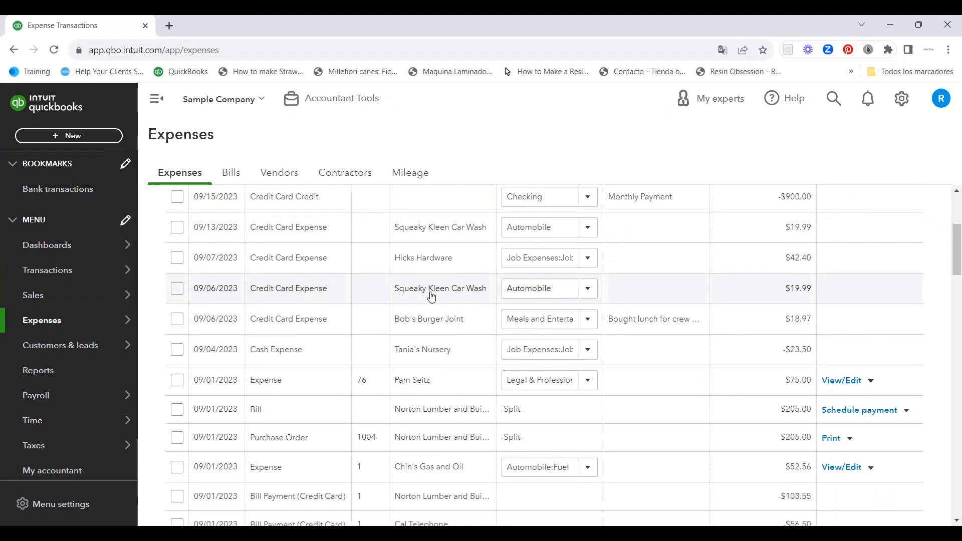
scroll(431, 297, "down", 10)
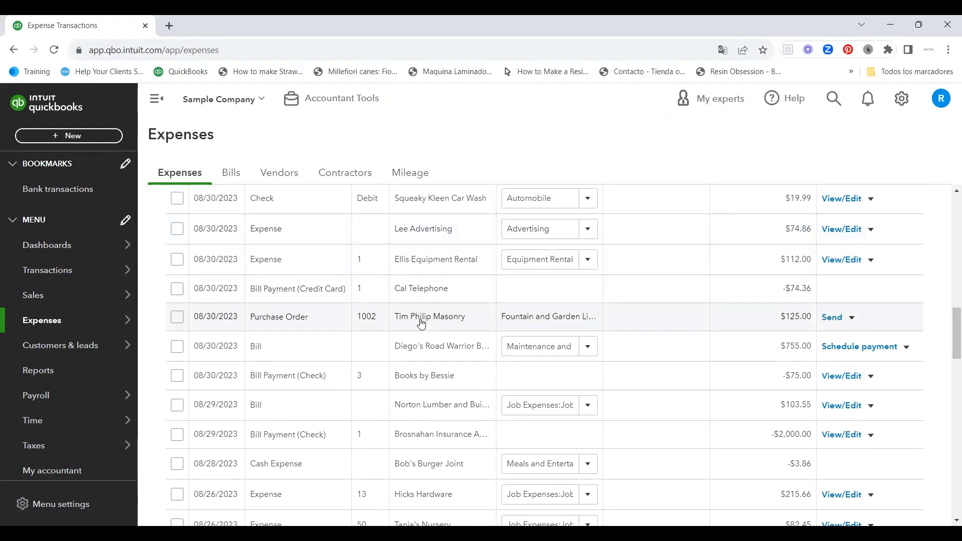
scroll(431, 305, "up", 13)
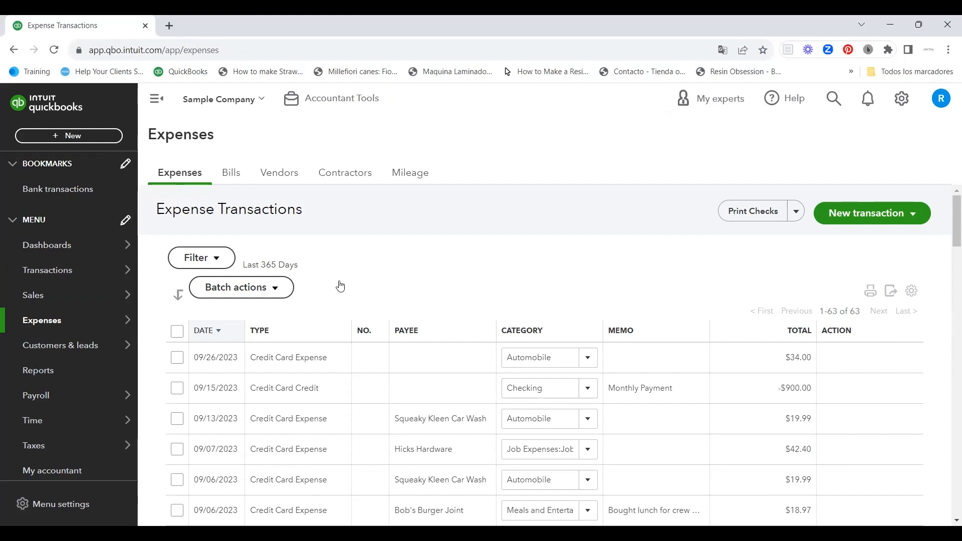
scroll(337, 255, "down", 1)
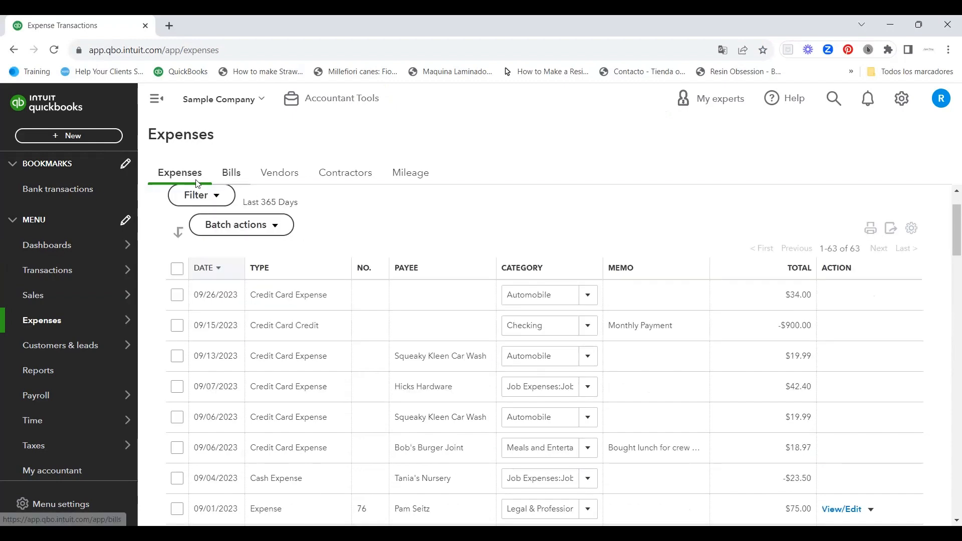
scroll(383, 250, "down", 2)
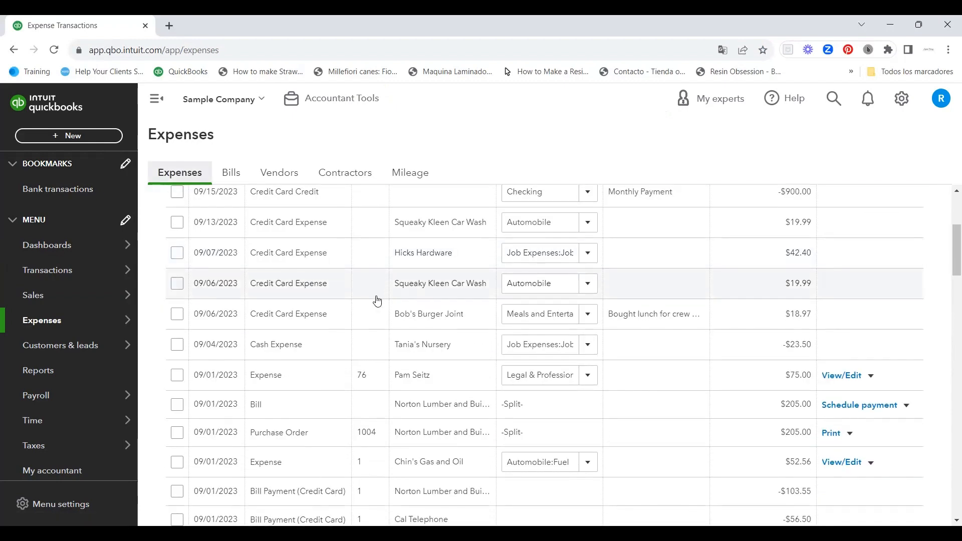
scroll(375, 302, "down", 1)
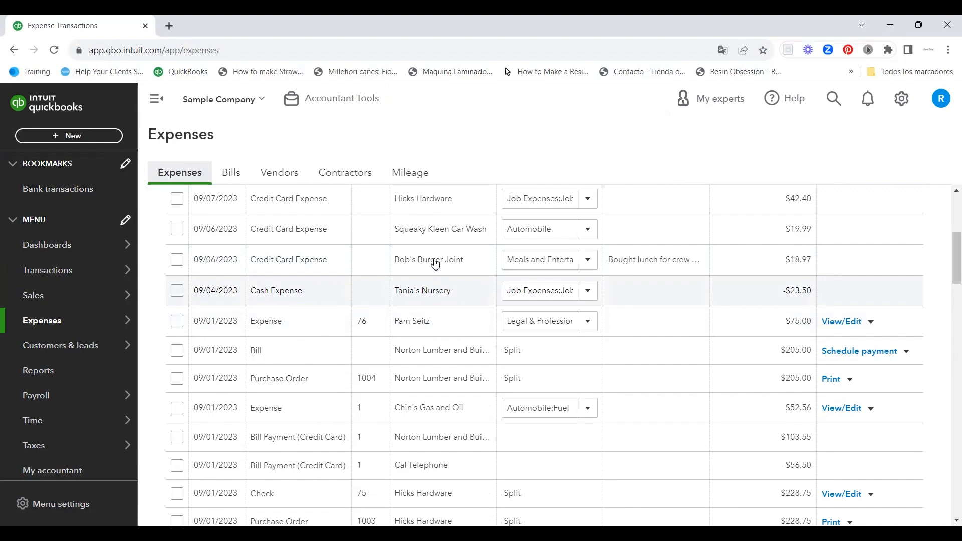
scroll(430, 365, "down", 3)
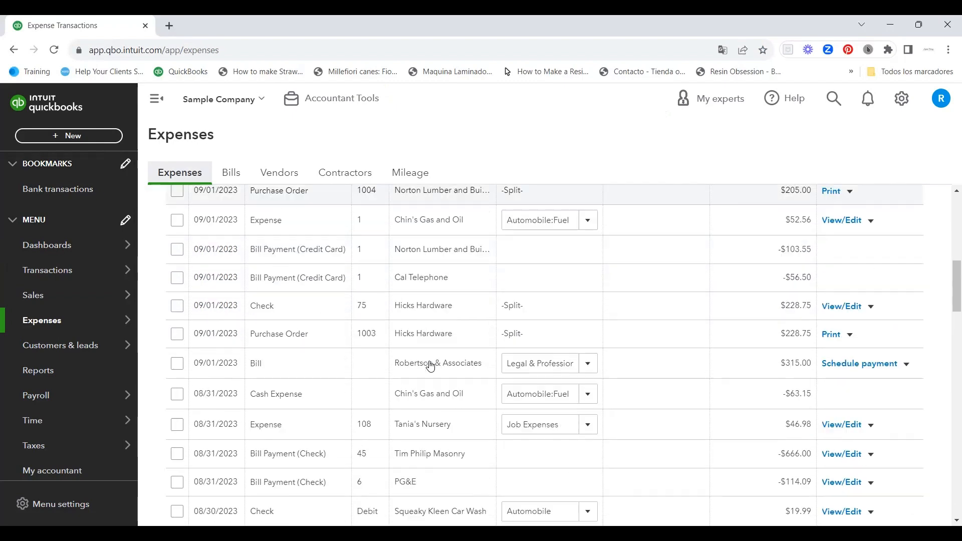
scroll(430, 365, "up", 4)
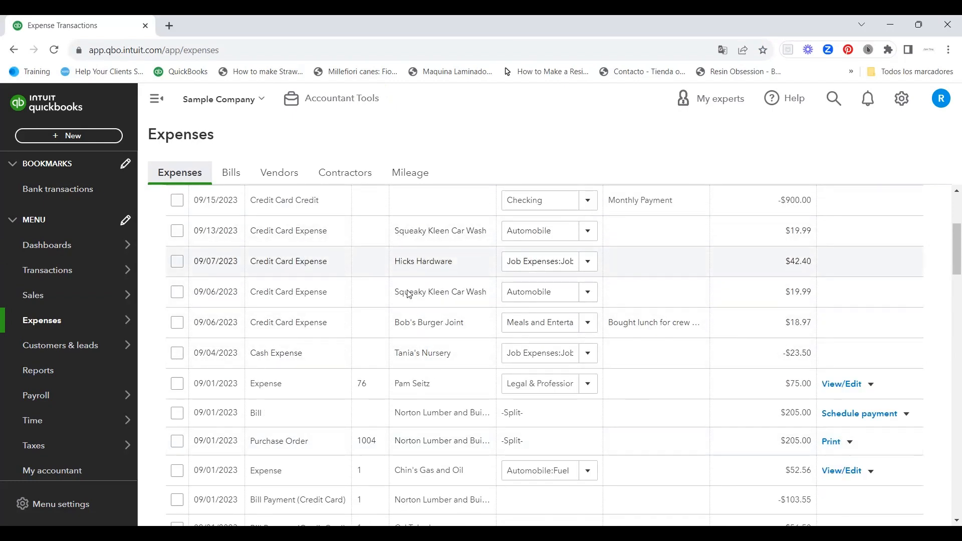
Step: Filter the expense transactions list to show only transactions dated Today
scroll(409, 295, "up", 3)
left_click(199, 258)
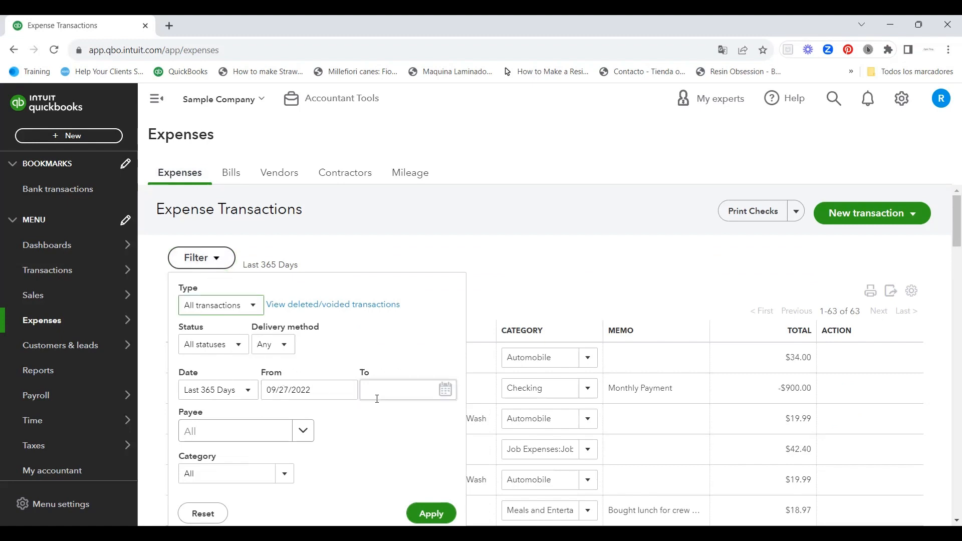
left_click(247, 393)
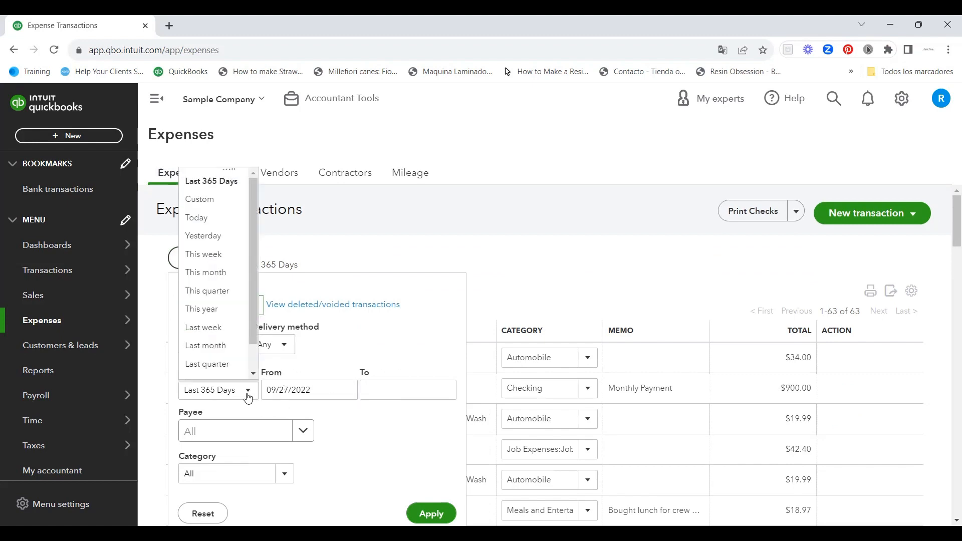
left_click(214, 218)
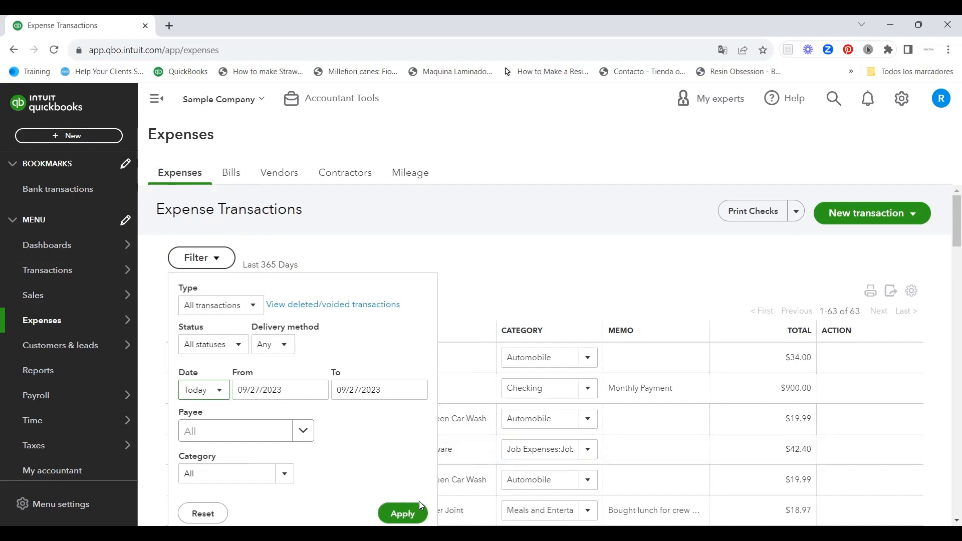
left_click(404, 513)
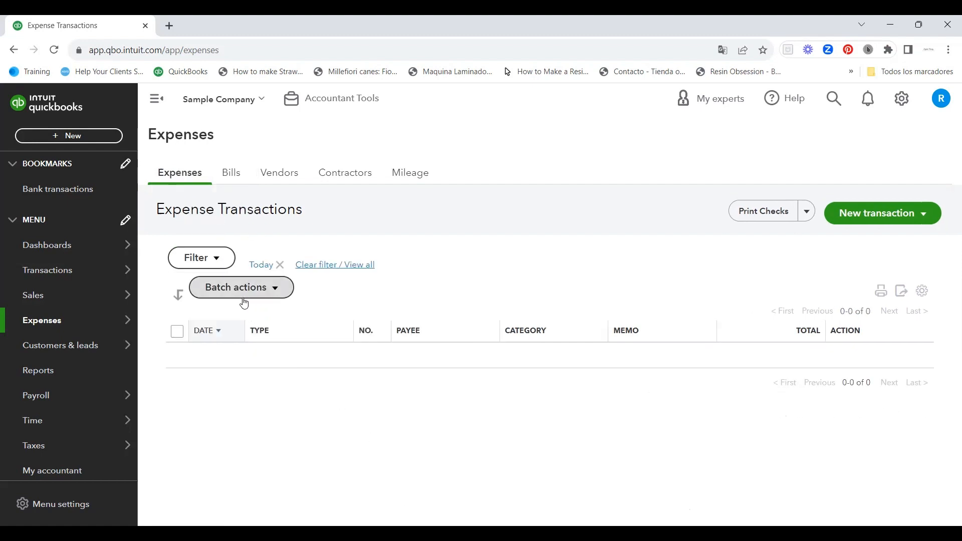
Step: Set the expense transactions list's date filter to This week and apply it
left_click(221, 267)
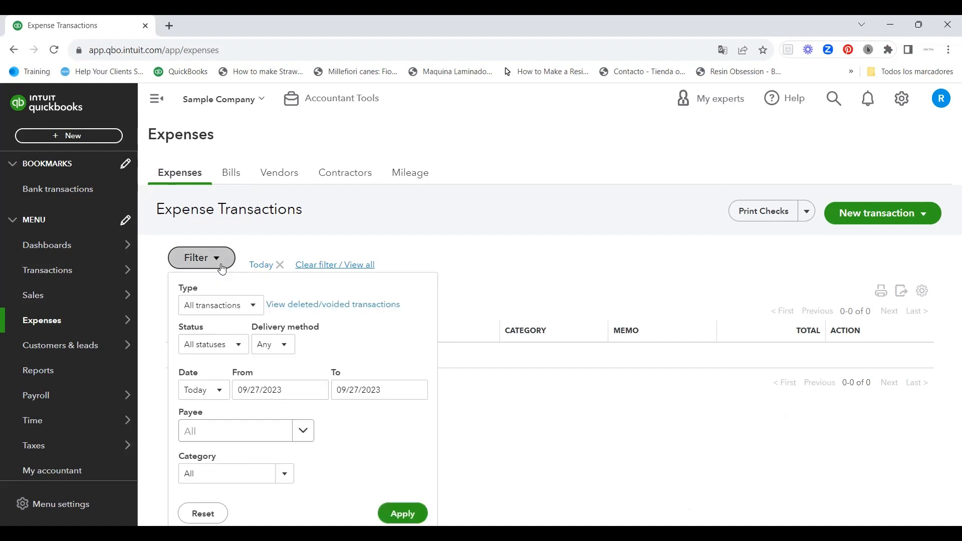
left_click(221, 392)
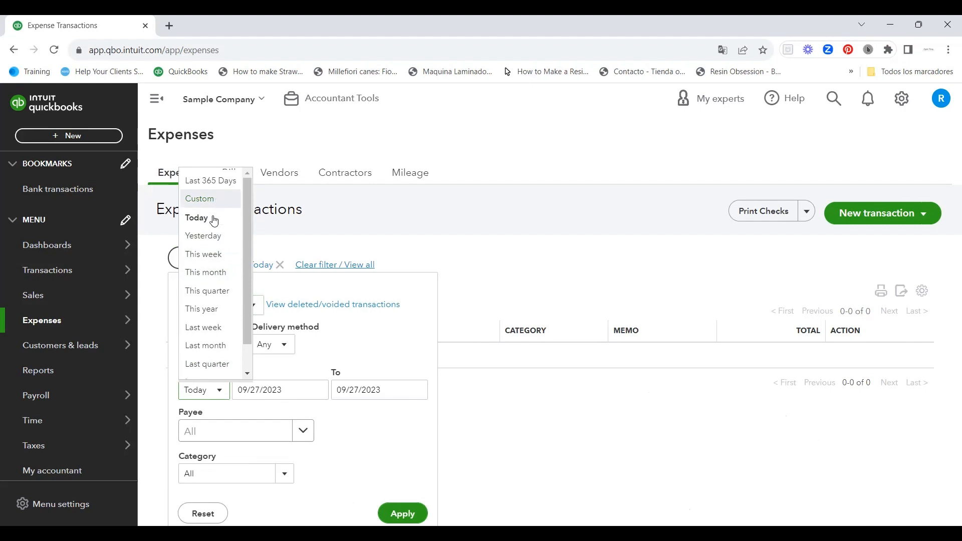
left_click(215, 255)
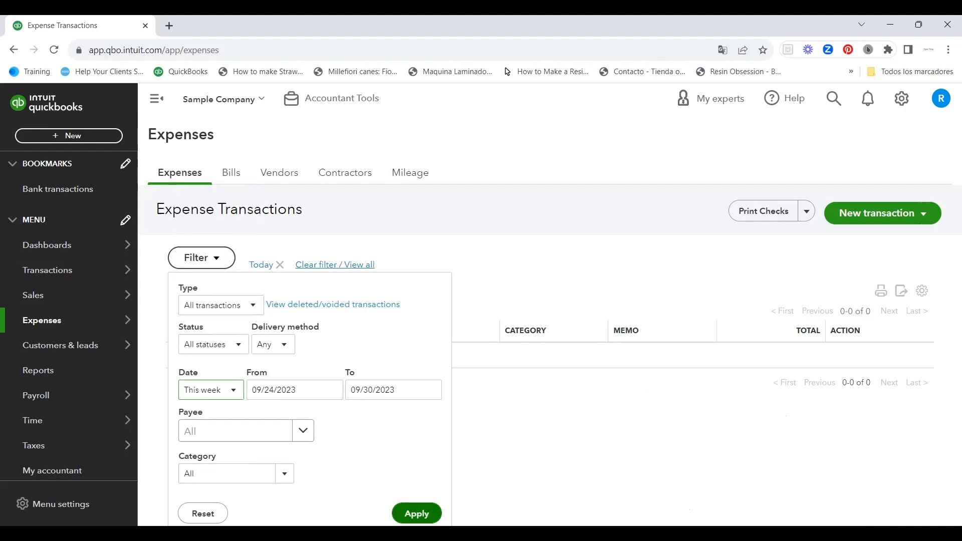
left_click(417, 514)
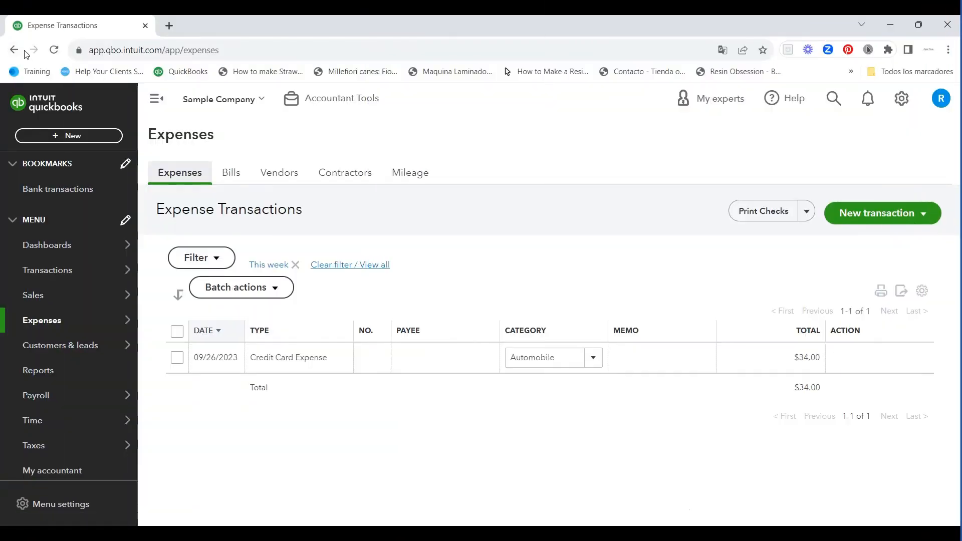
Step: Create a new expense with Bob's Burger Joint as the payee
left_click(62, 136)
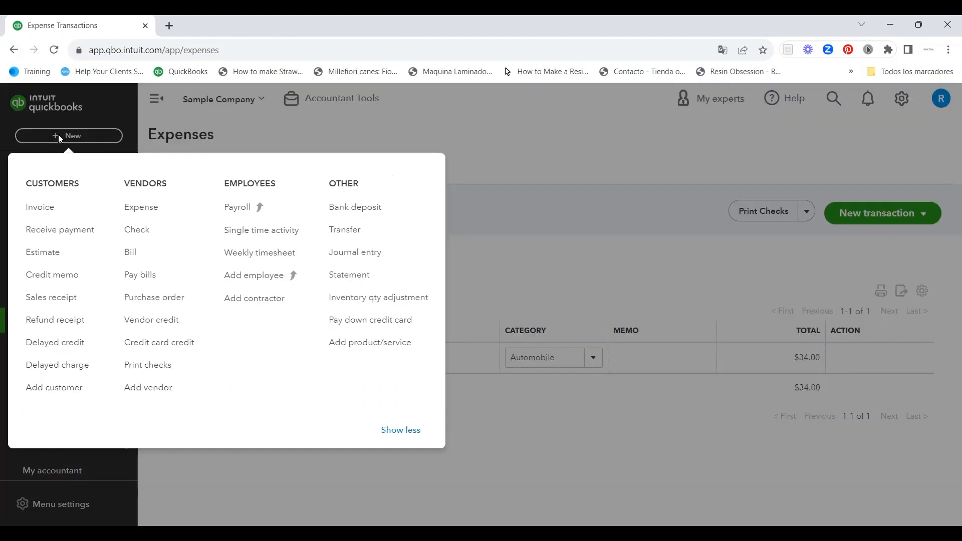
left_click(141, 213)
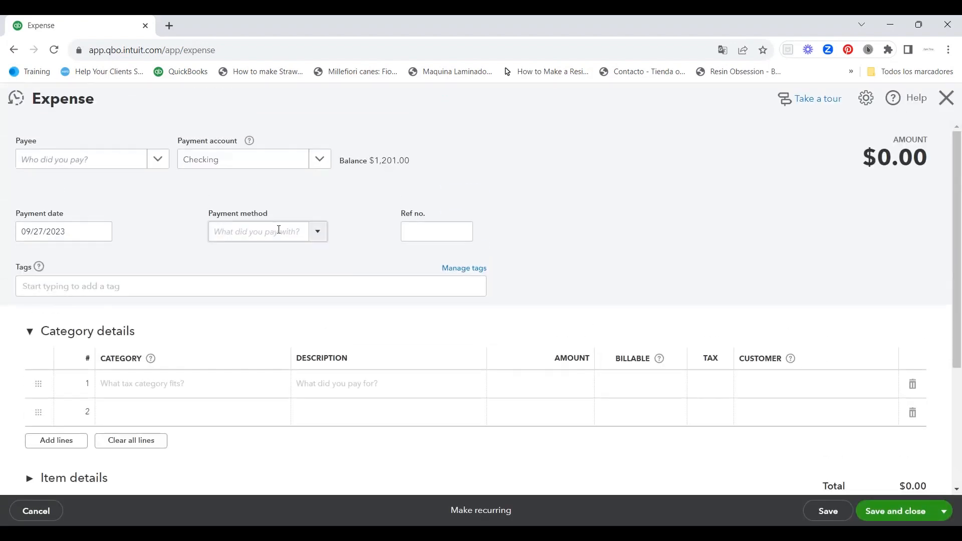
left_click(157, 160)
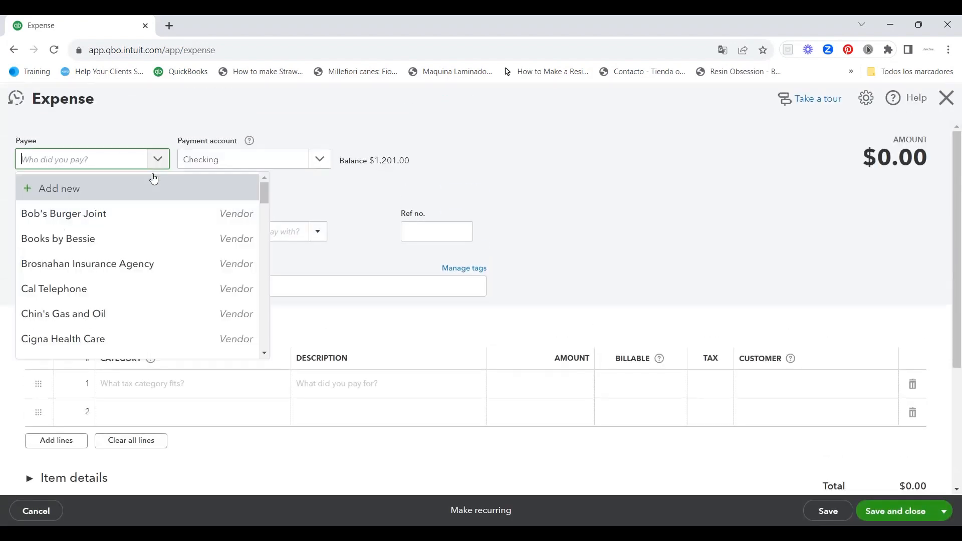
left_click(140, 213)
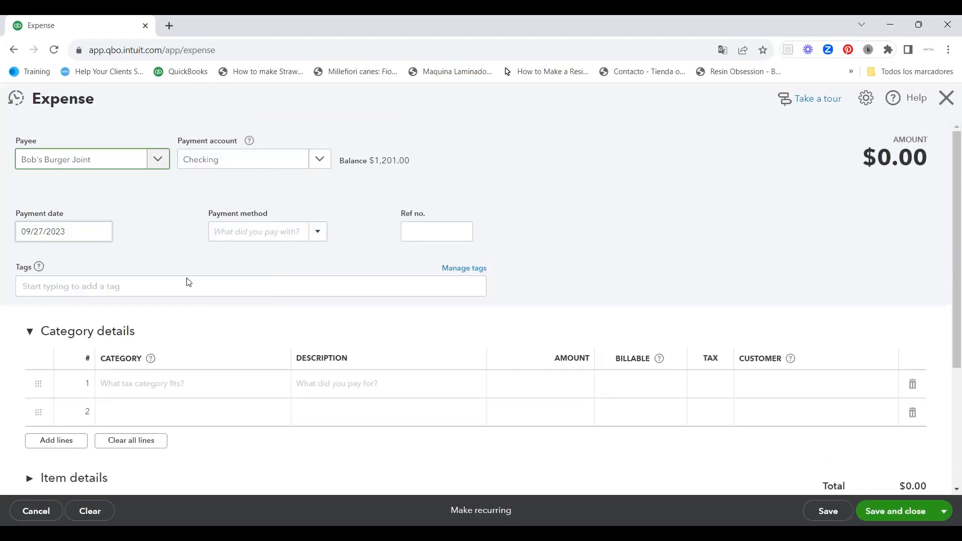
Step: Assign the Travel Meals category to the first line of the new expense's category details
left_click(193, 383)
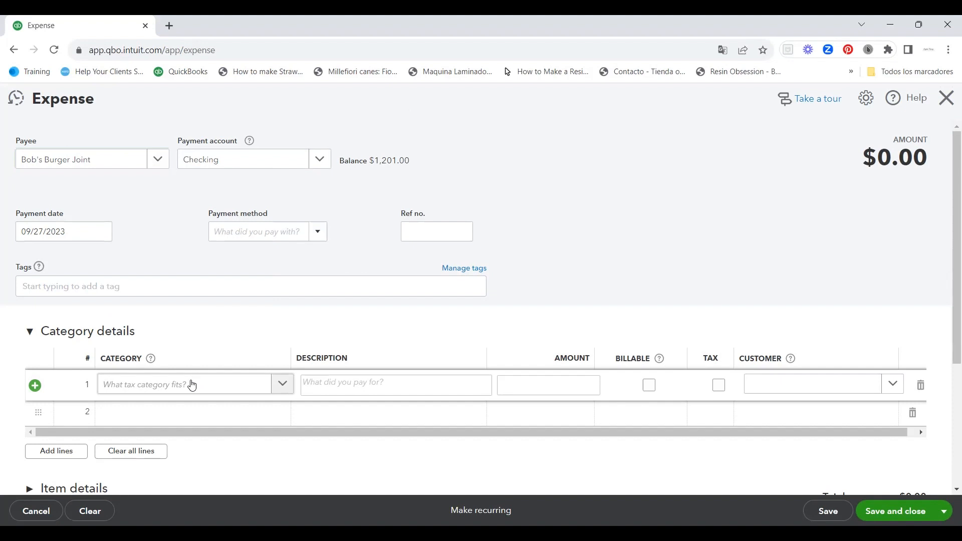
left_click(192, 386)
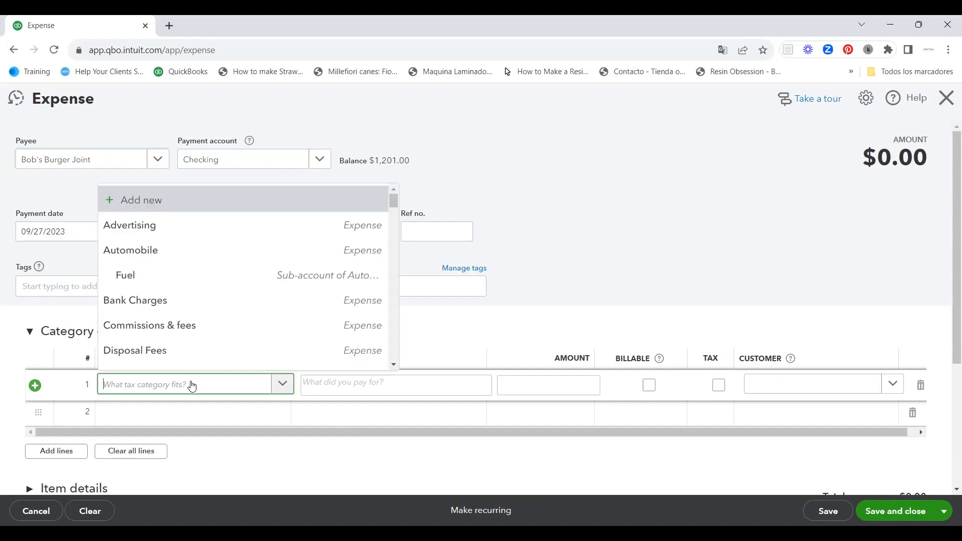
type("m")
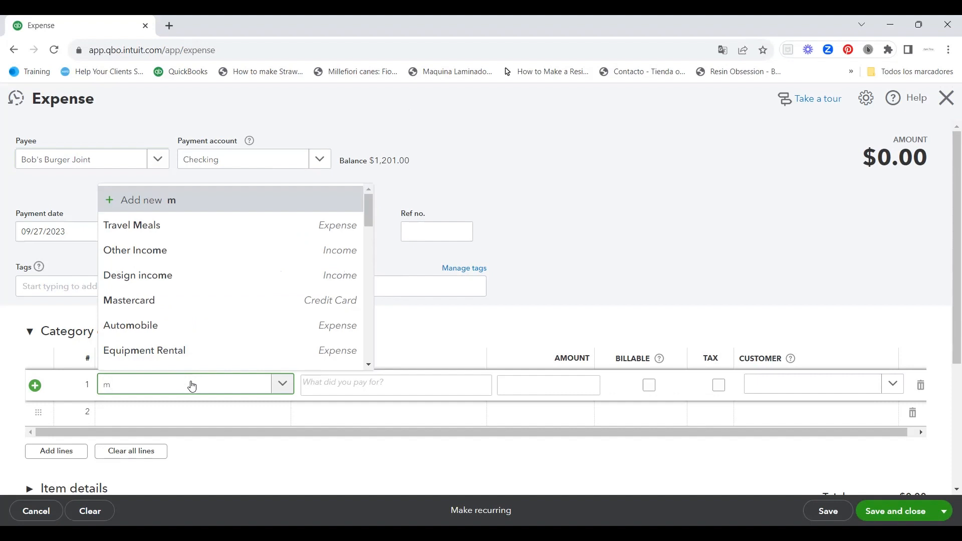
type("e")
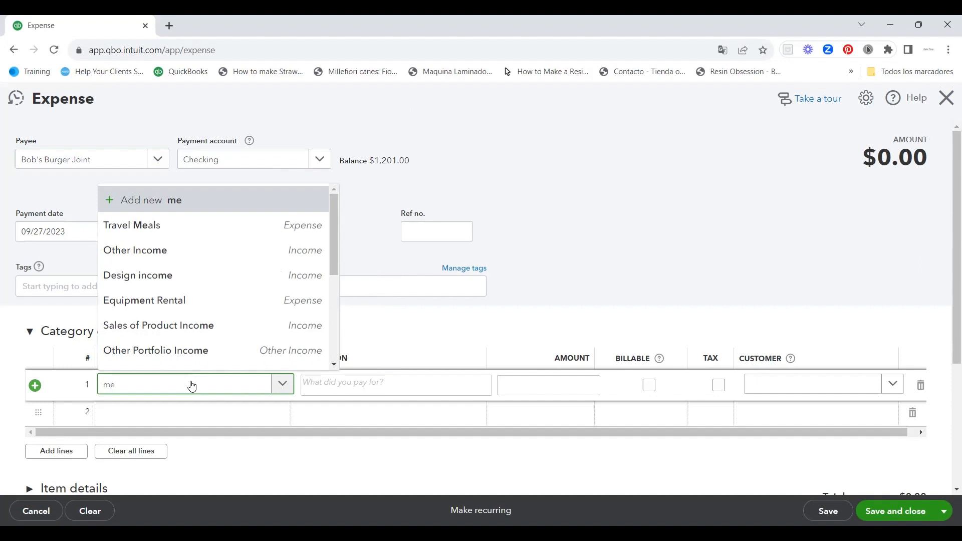
type("al")
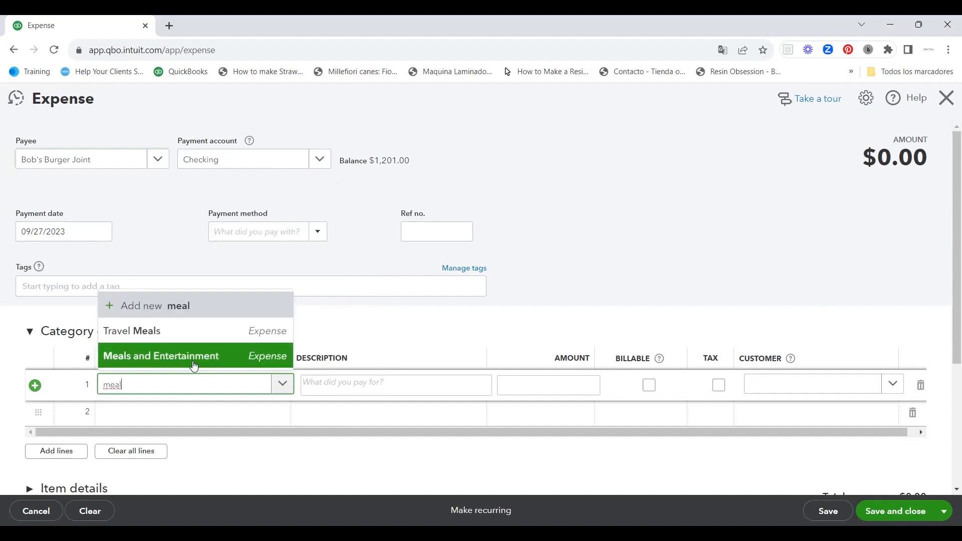
left_click(200, 338)
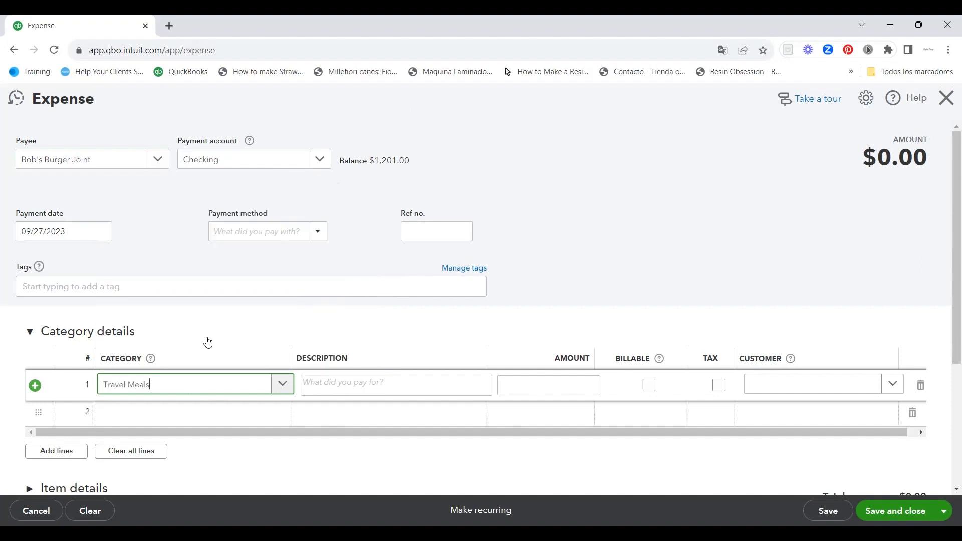
Step: Complete the first expense line with the description Travel meals and an amount of 35, and save and close the expense
left_click(350, 387)
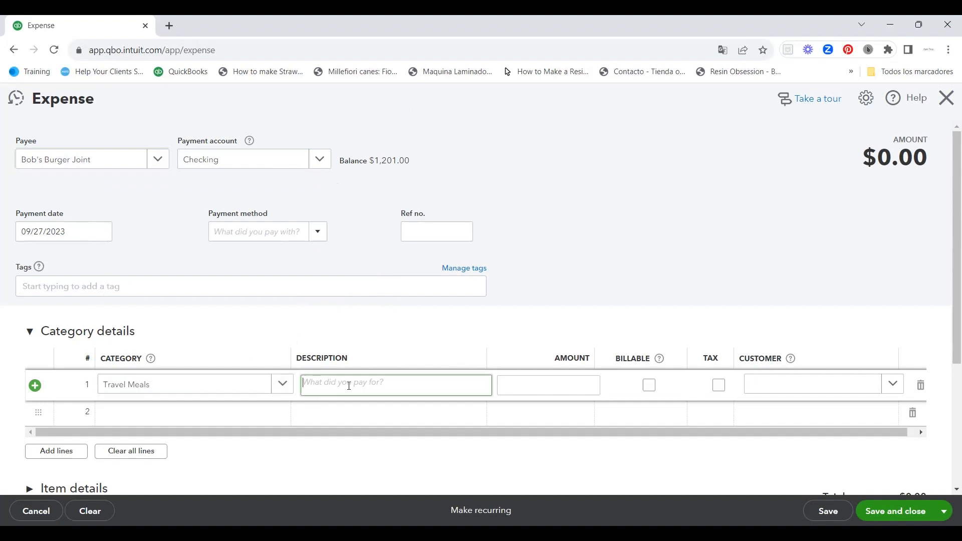
type("Travel meals")
left_click(535, 386)
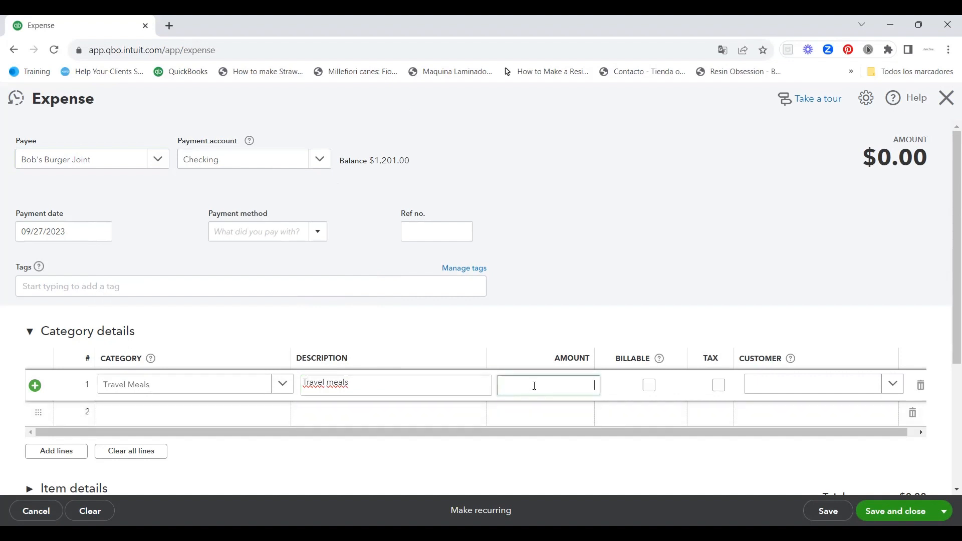
type("35")
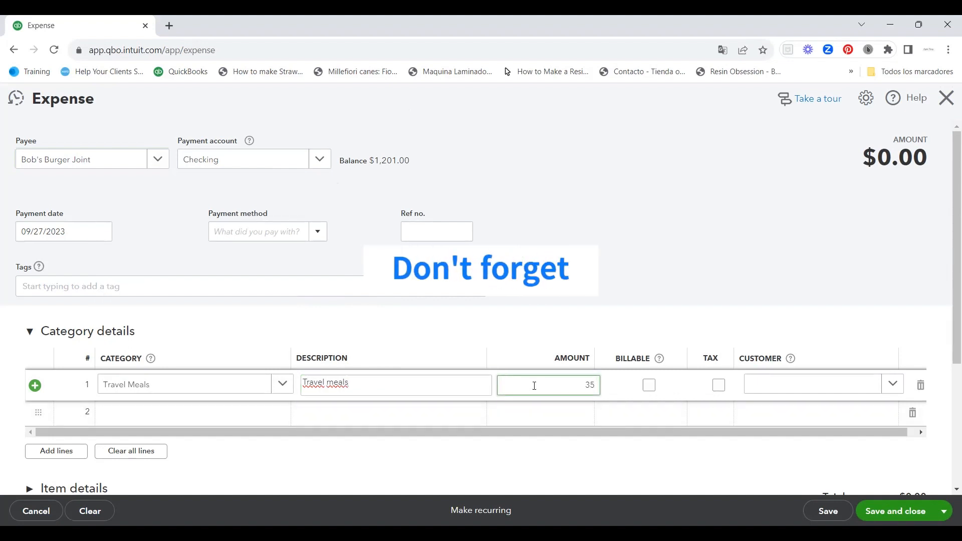
left_click(839, 296)
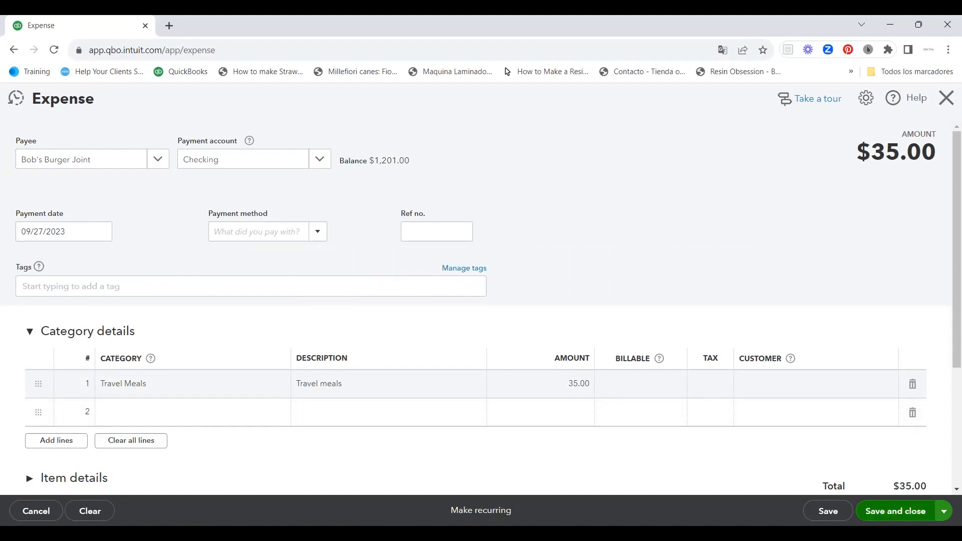
left_click(896, 512)
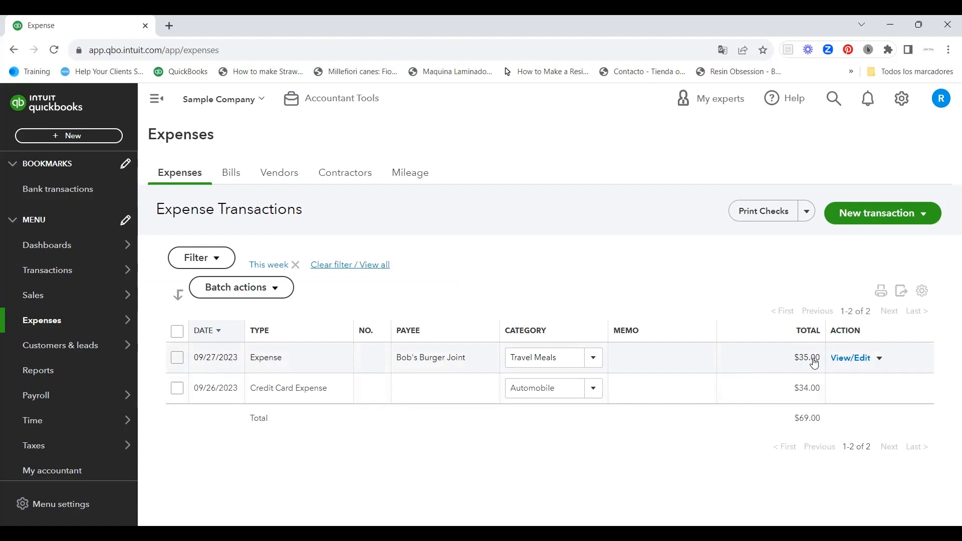
Step: Open the transaction journal of the new Bob's Burger Joint expense and examine its debit and credit entries
left_click(844, 357)
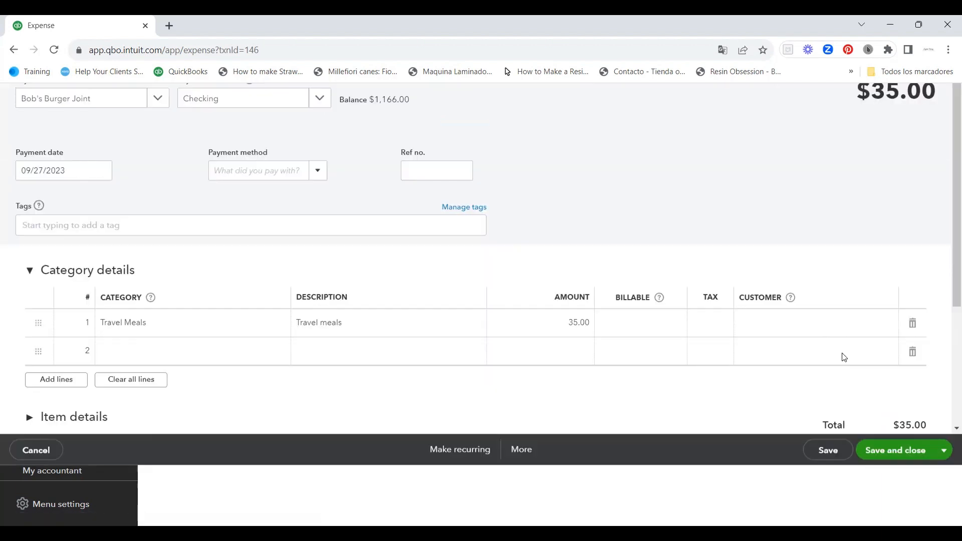
left_click(521, 510)
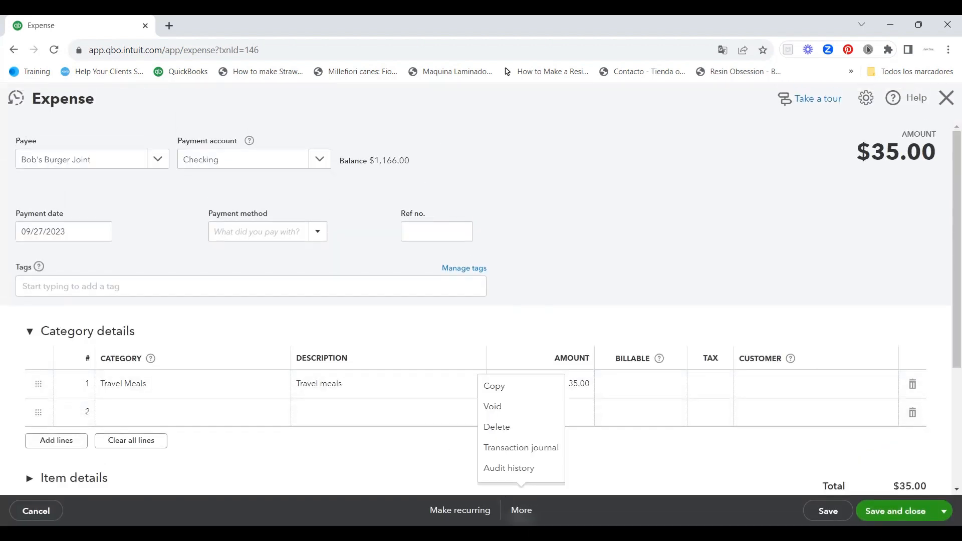
left_click(539, 447)
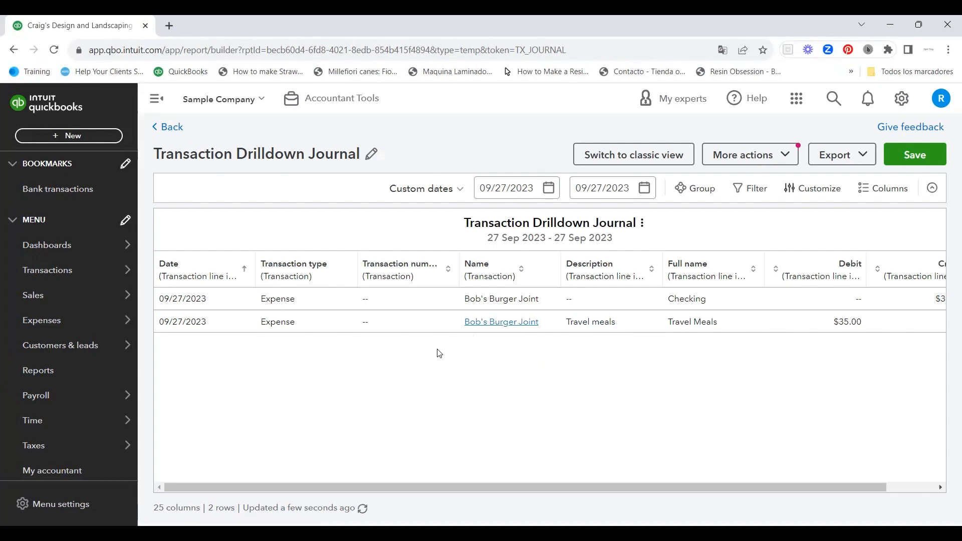
left_click_drag(443, 485, 590, 490)
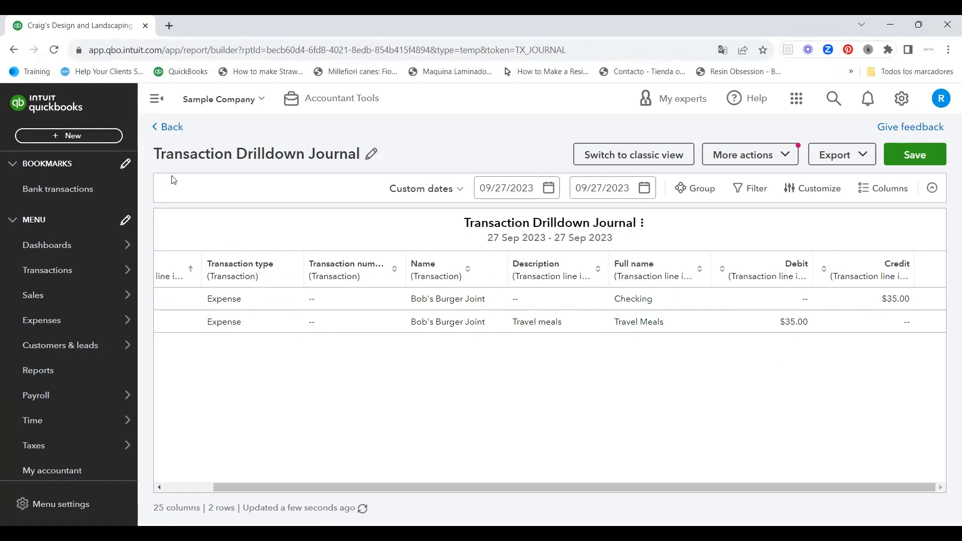
Step: Return to the dashboard and create a new bill with Books by Bessie as the vendor
left_click(47, 252)
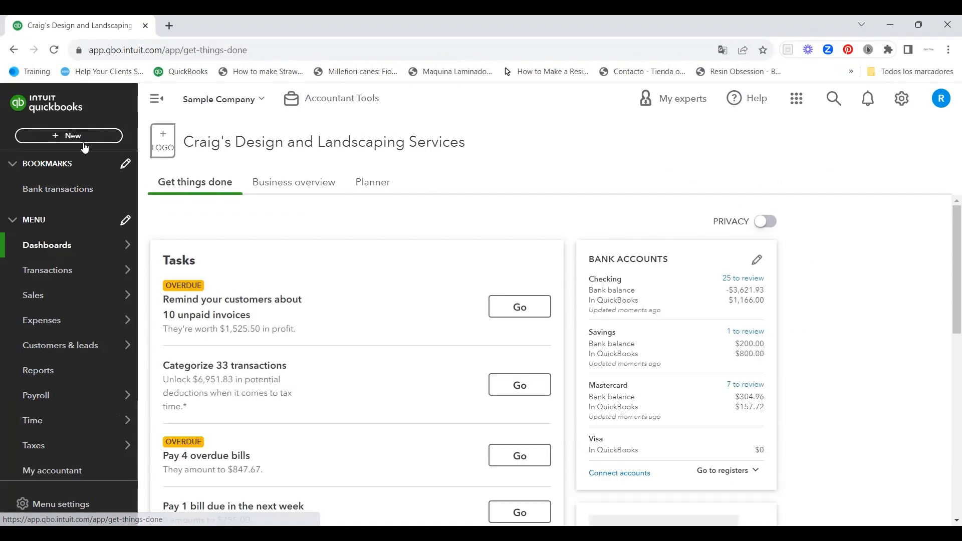
left_click(58, 133)
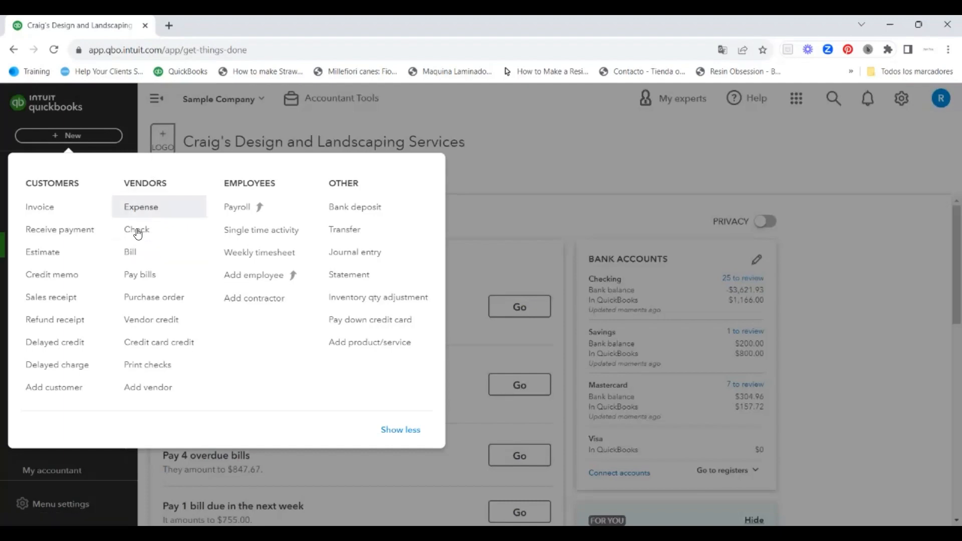
left_click(132, 252)
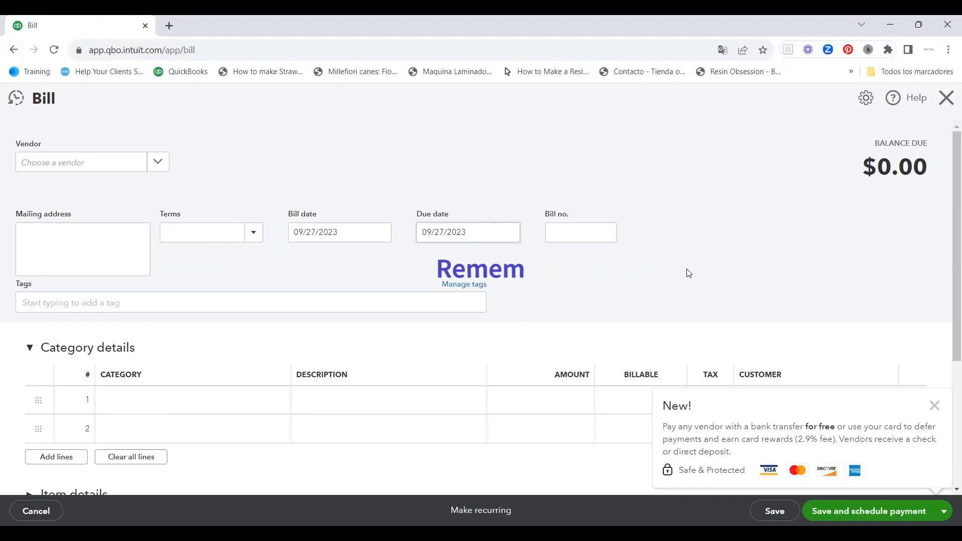
left_click(935, 407)
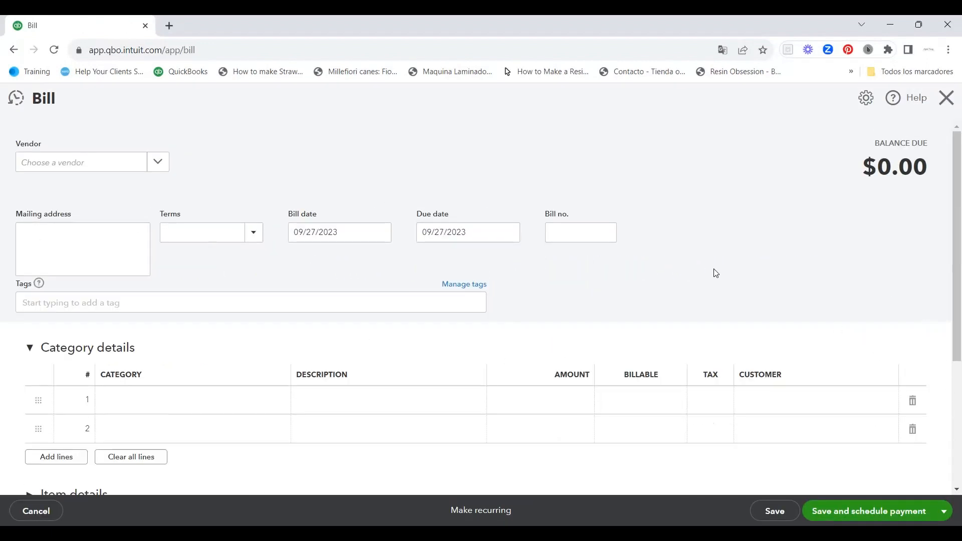
left_click(158, 169)
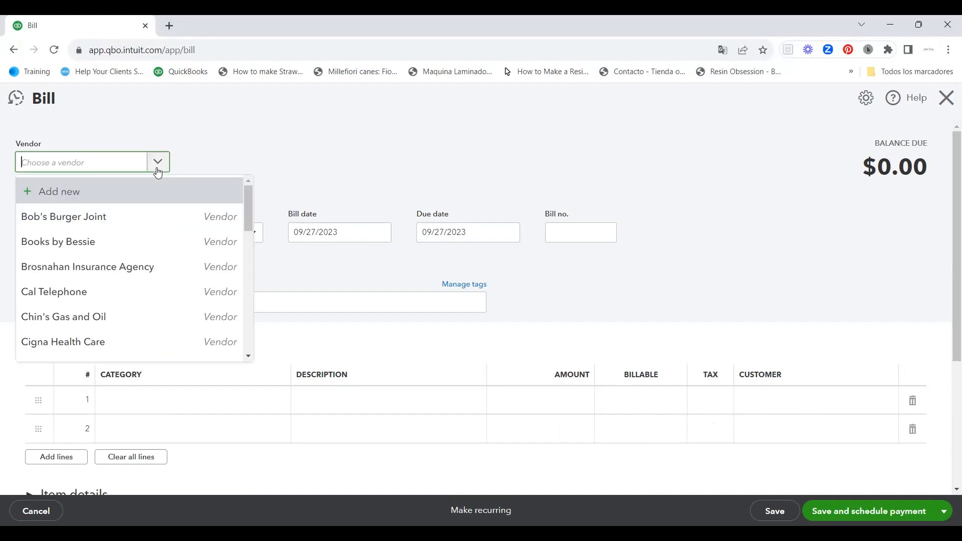
left_click(138, 242)
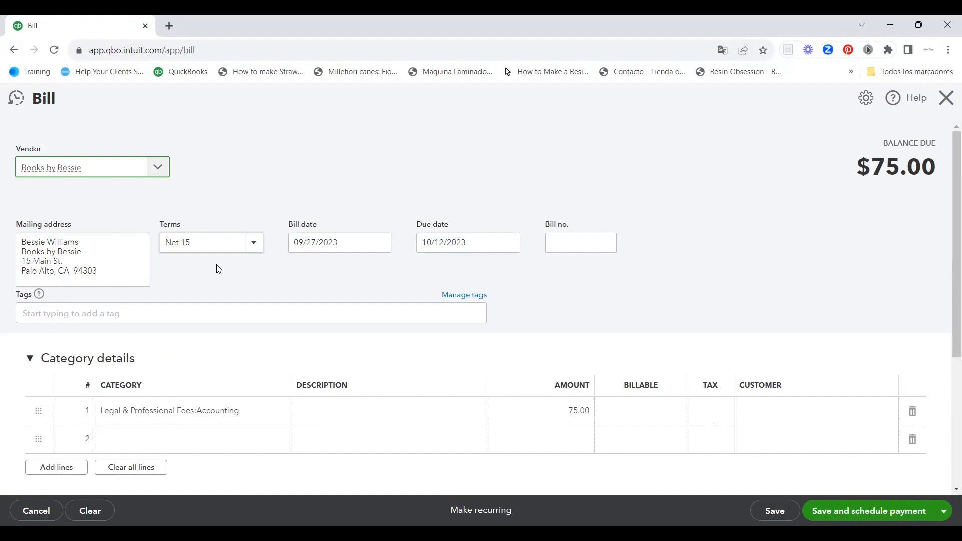
Step: Review the Books by Bessie bill's details, and save and close the bill
scroll(644, 288, "down", 1)
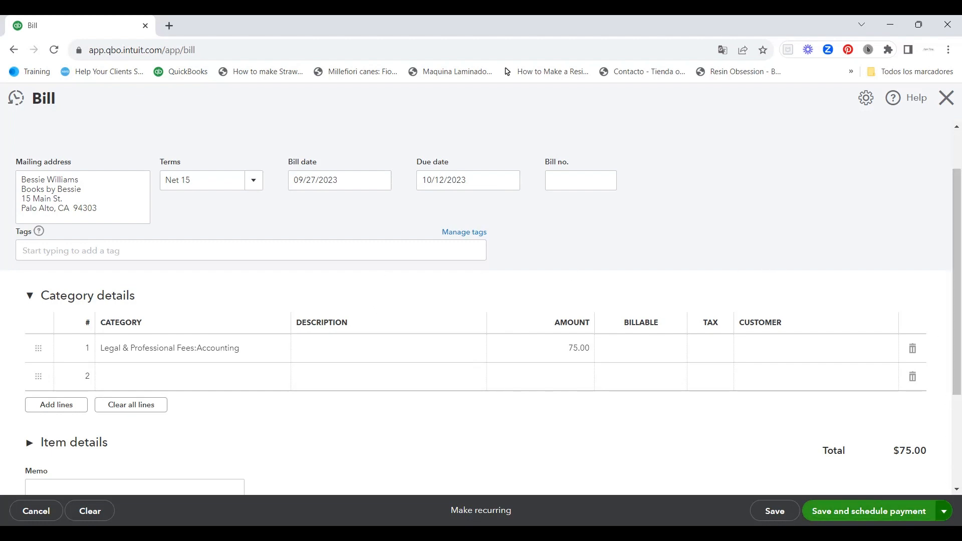
left_click(945, 511)
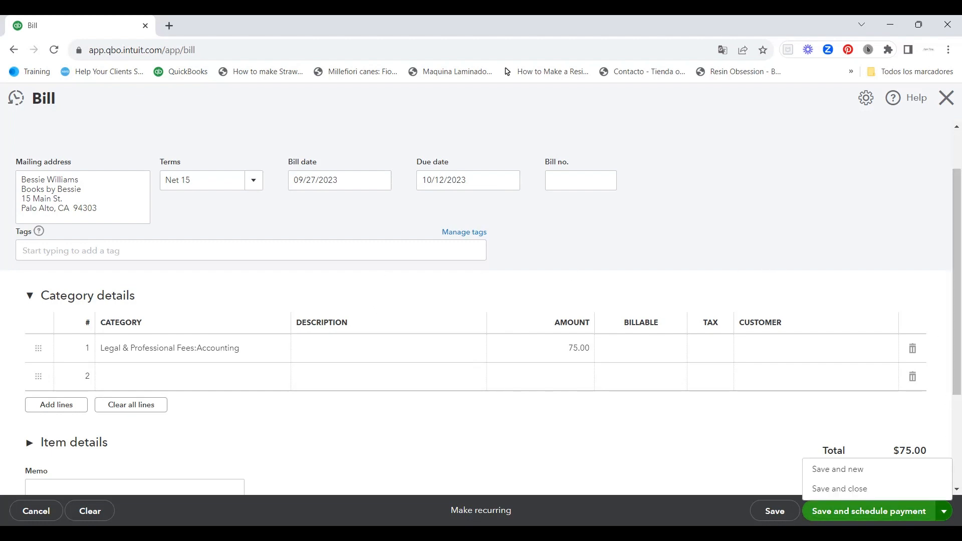
left_click(870, 494)
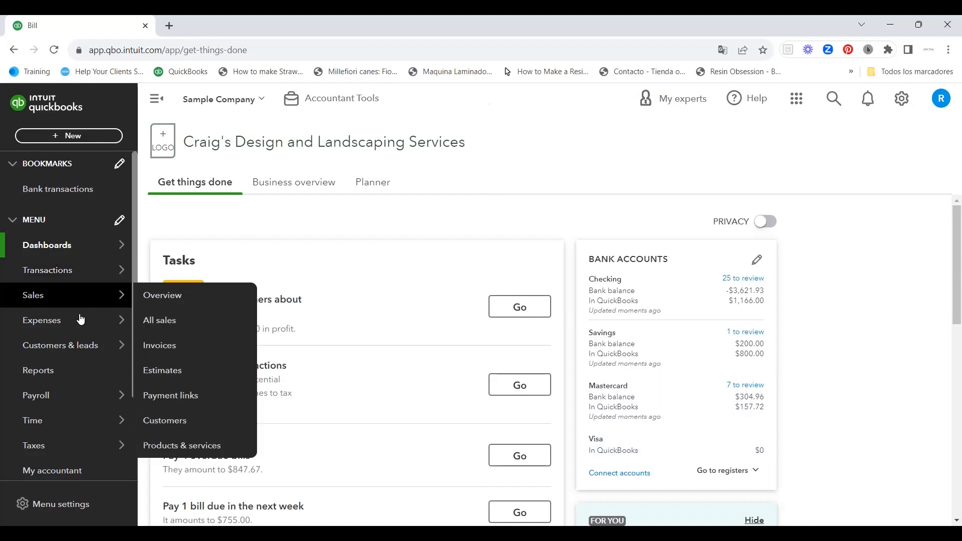
Step: Open the unpaid bills list under expenses and examine the Books by Bessie bill's due date, amount and status
mouse_move(81, 319)
left_click(151, 344)
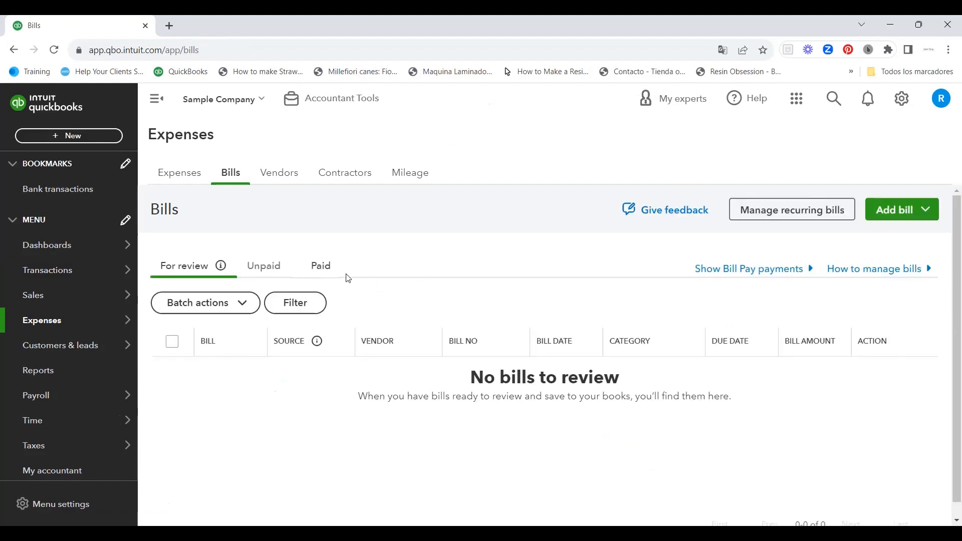
left_click(275, 269)
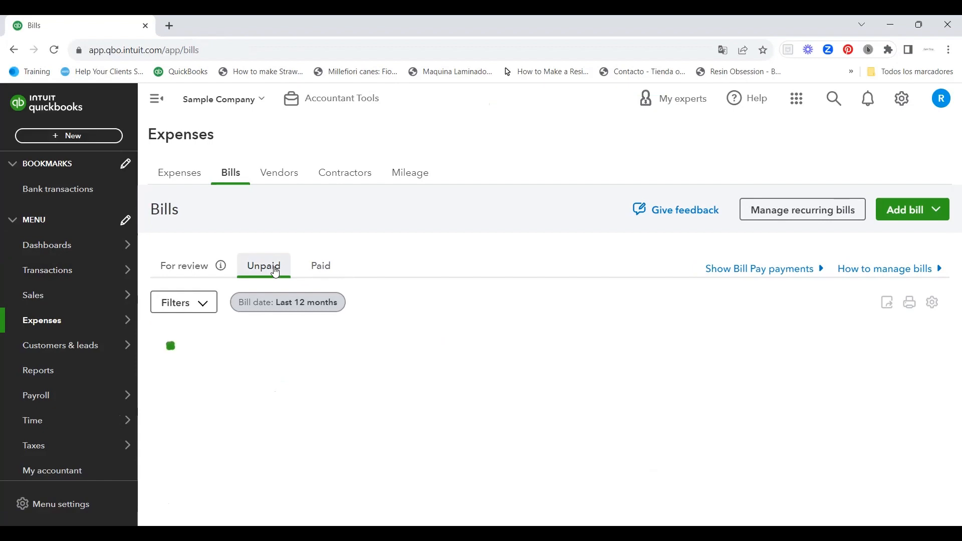
left_click(407, 340)
scroll(408, 341, "down", 3)
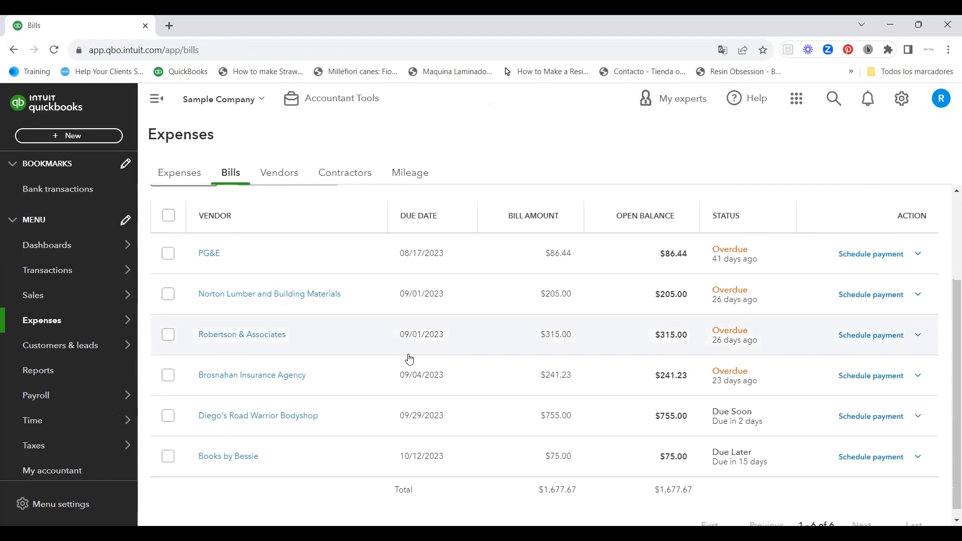
scroll(381, 411, "down", 1)
scroll(370, 437, "up", 3)
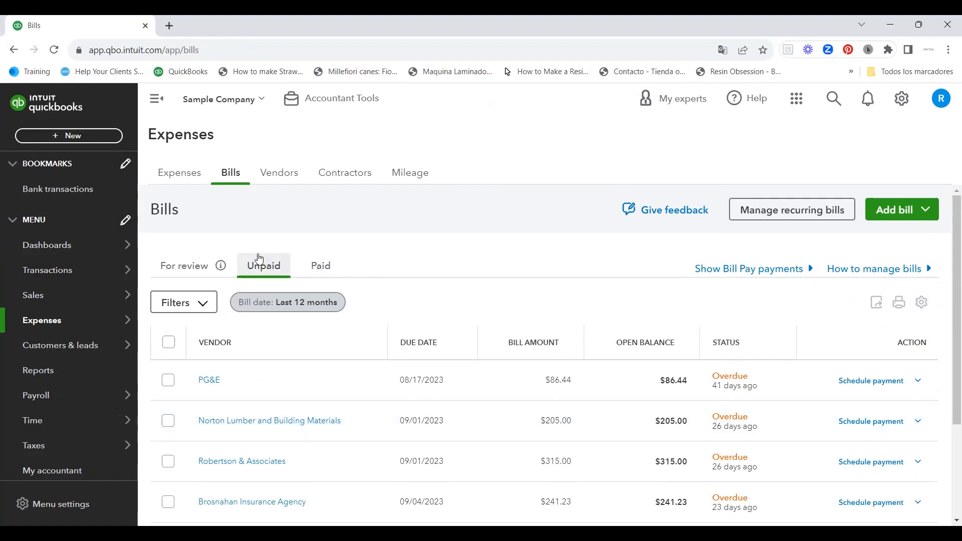
scroll(296, 476, "down", 3)
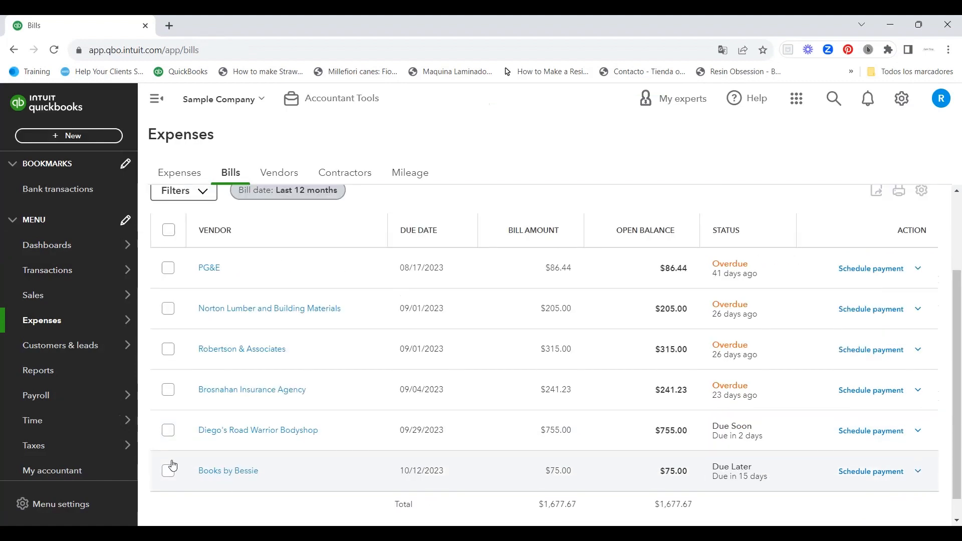
scroll(173, 464, "down", 1)
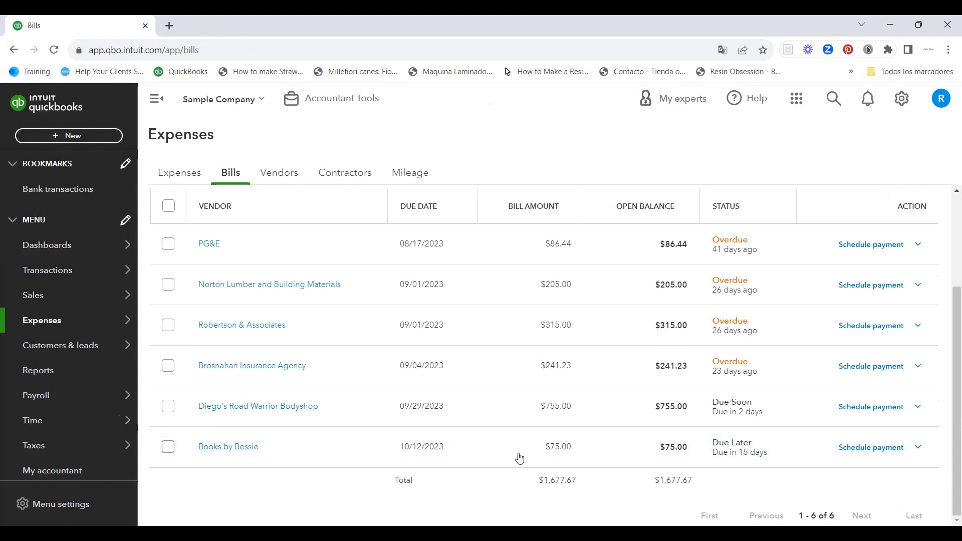
Step: Check which actions are available for the unpaid Books by Bessie bill, leaving the bill unselected
left_click(168, 448)
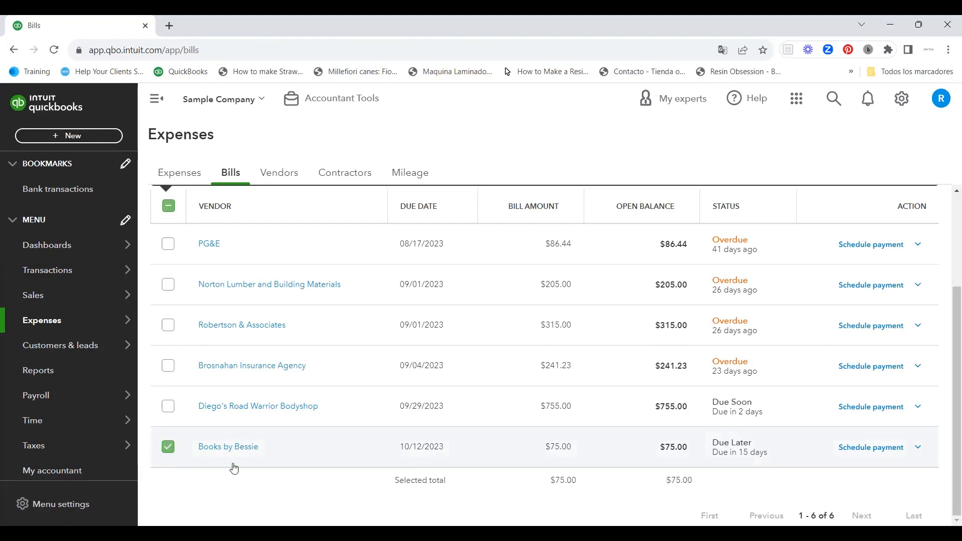
left_click(919, 447)
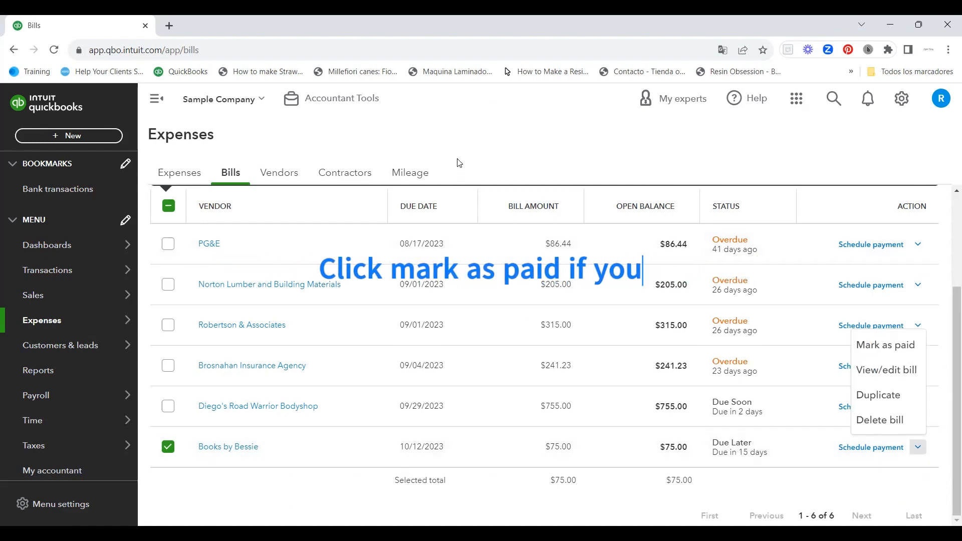
left_click(421, 134)
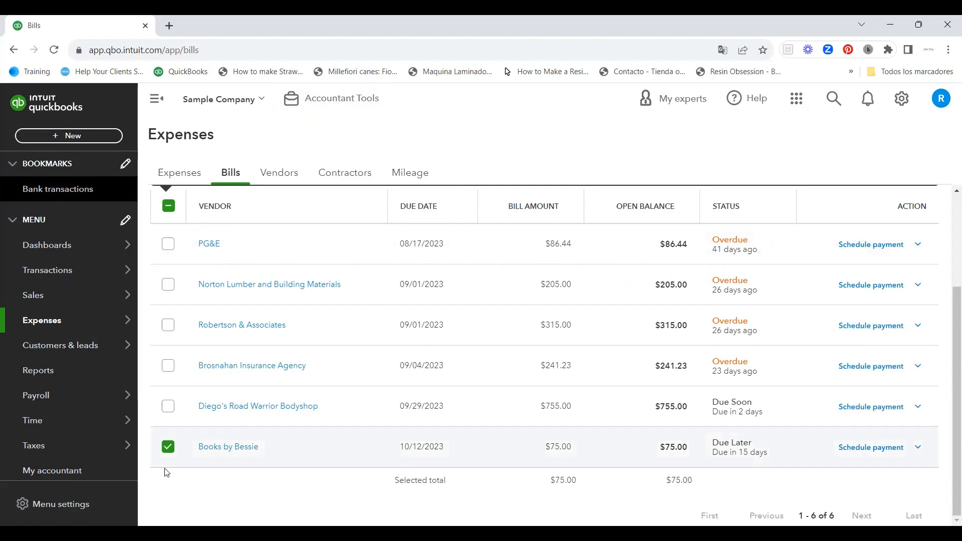
left_click(169, 447)
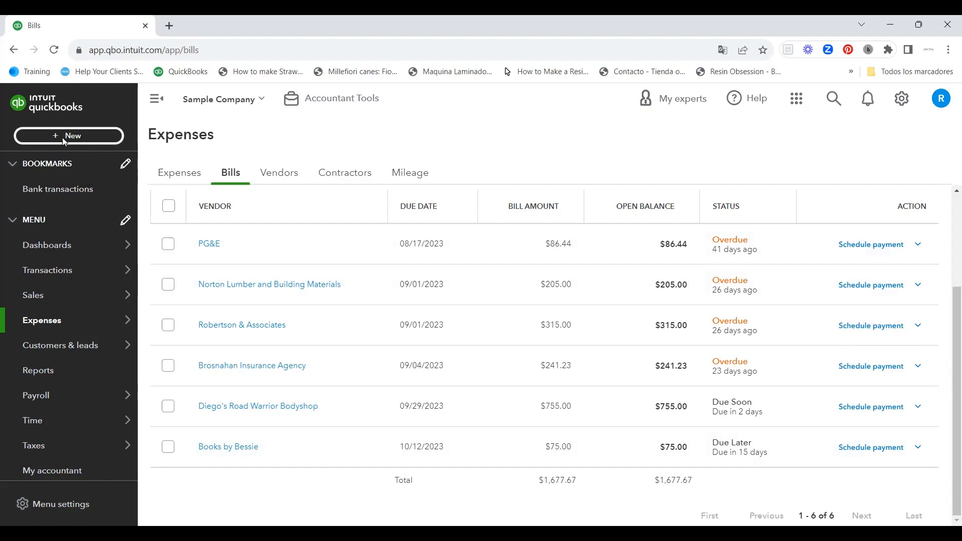
Step: Start a new bill payment and select the Books by Bessie bill for payment in full
left_click(62, 136)
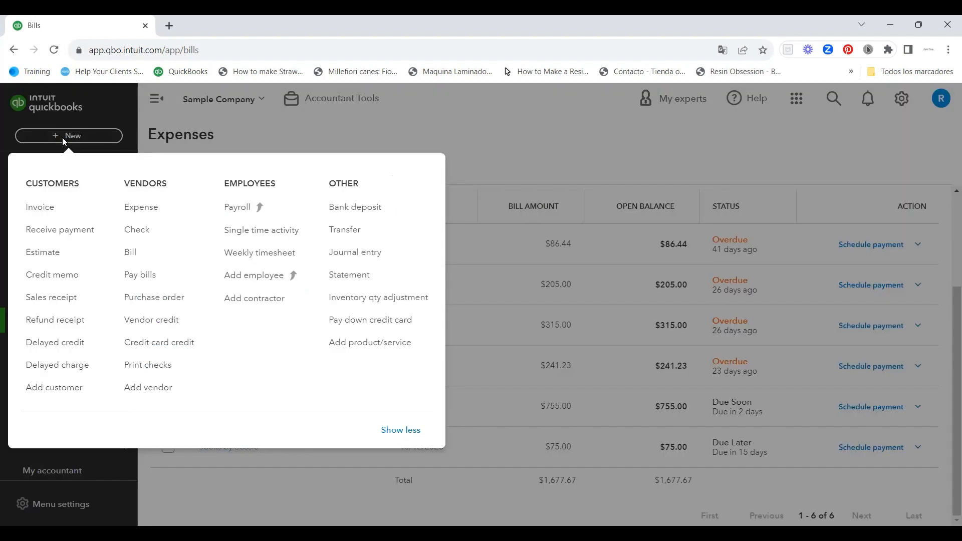
left_click(148, 278)
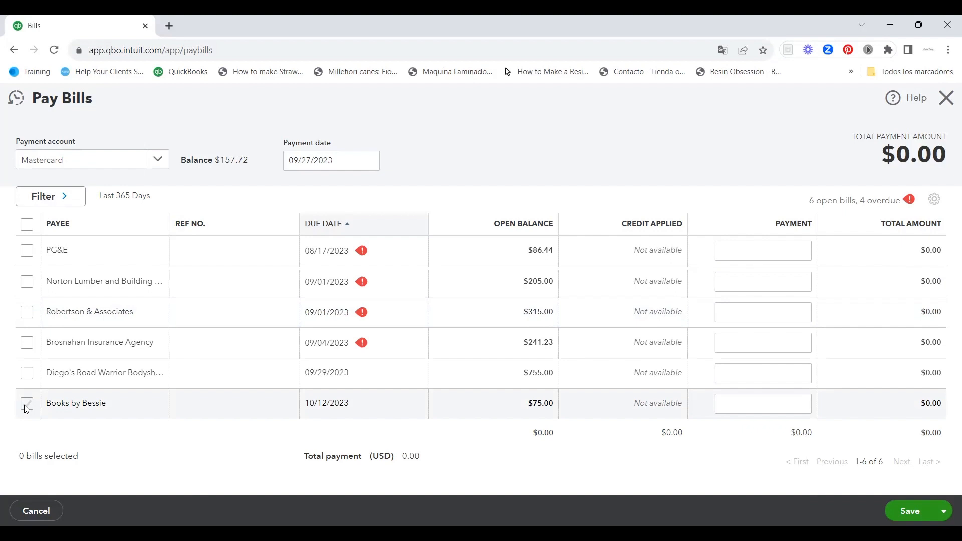
left_click(26, 405)
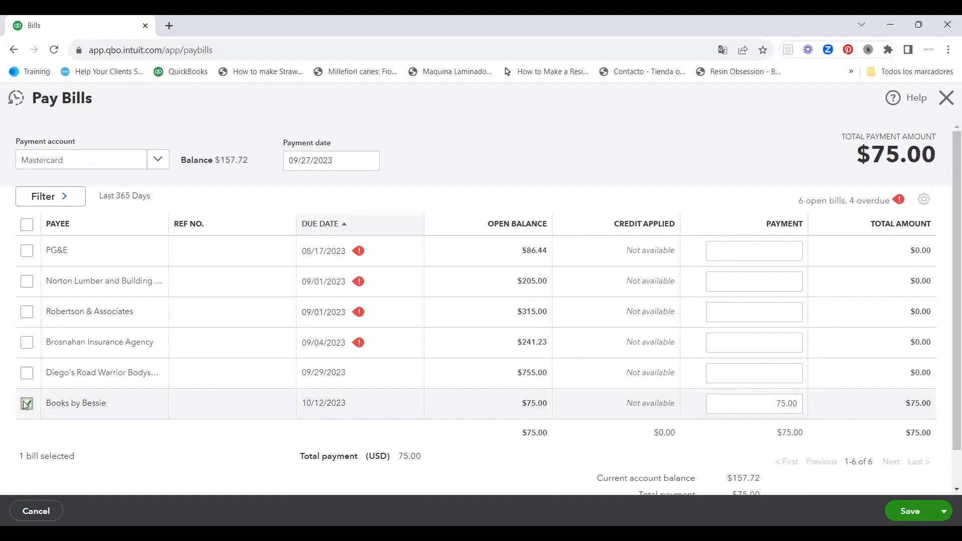
Step: Keep Mastercard as the payment account, save the Books by Bessie payment, and leave the bill payment form
left_click(157, 161)
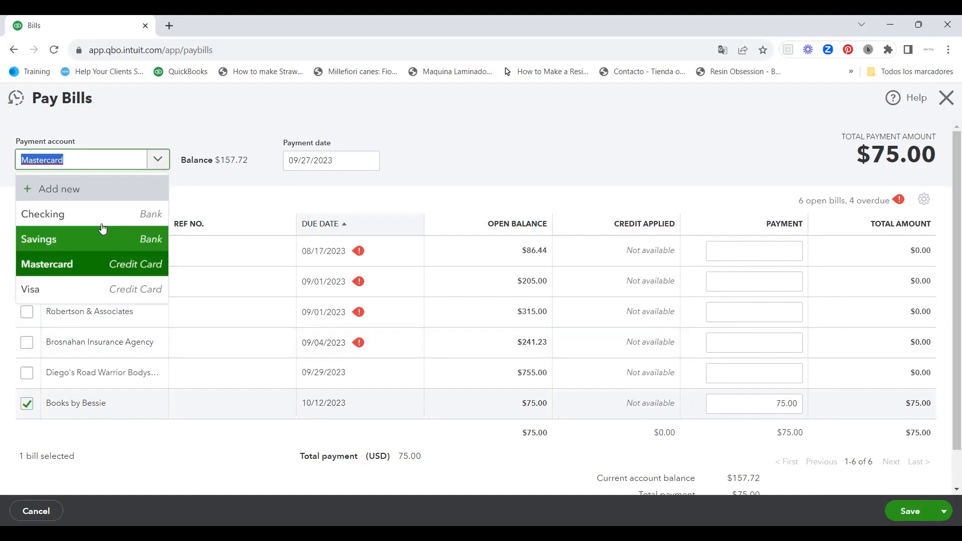
left_click(288, 180)
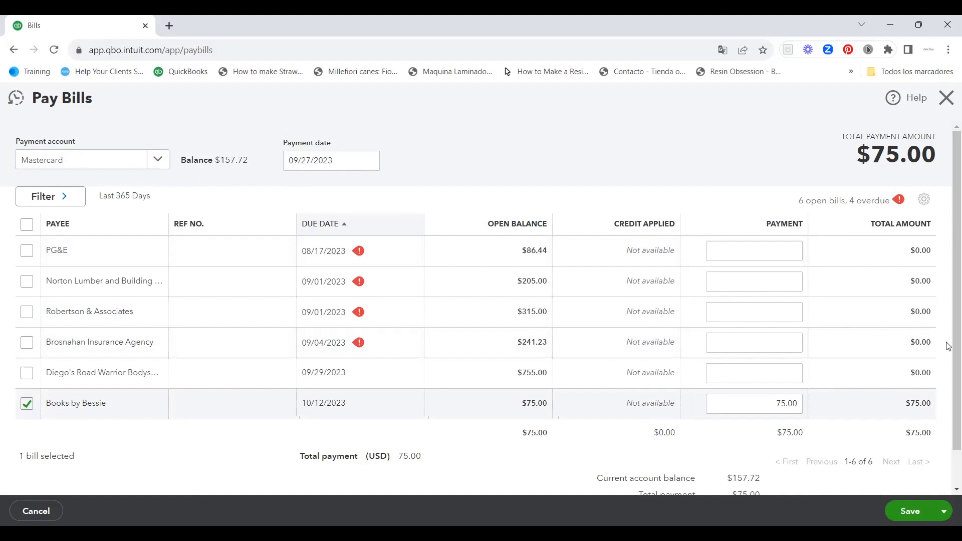
scroll(950, 311, "down", 1)
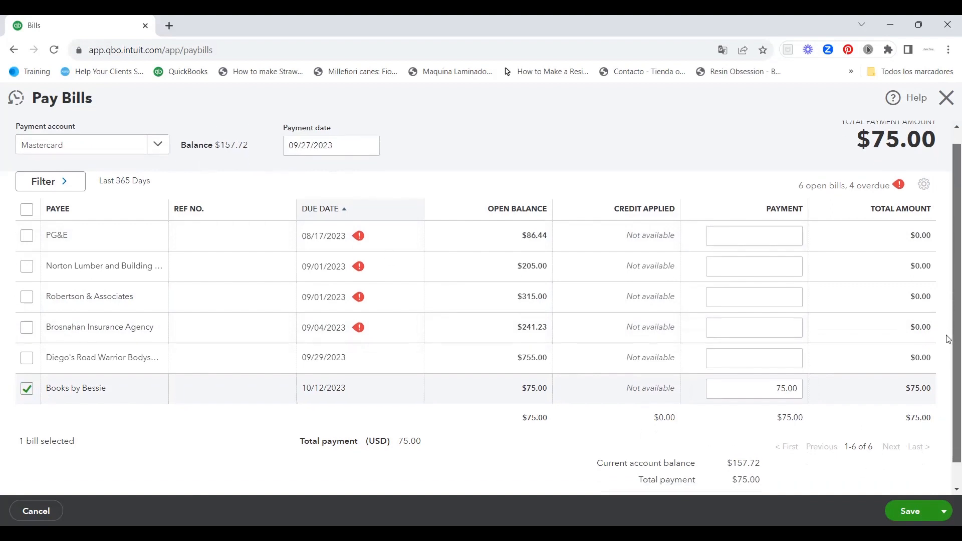
scroll(185, 354, "up", 1)
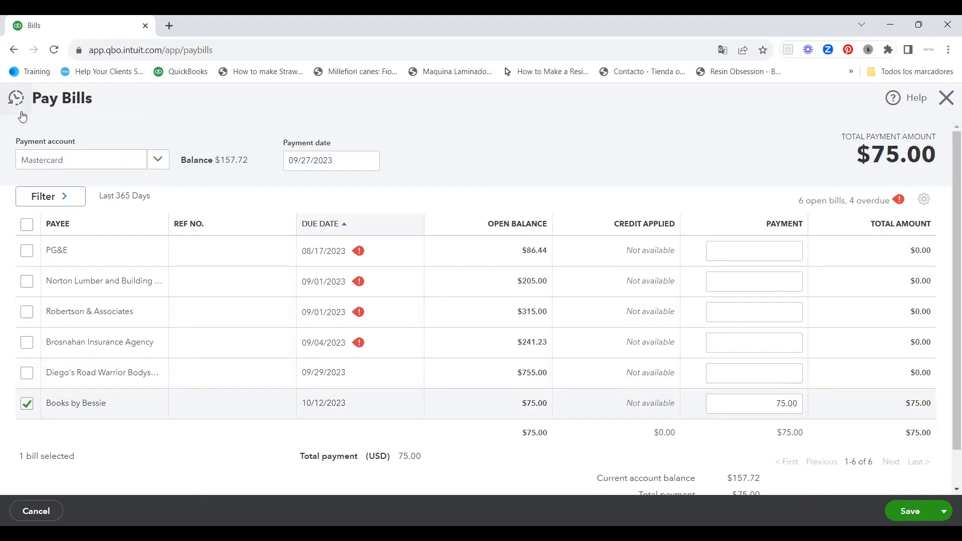
scroll(939, 357, "down", 1)
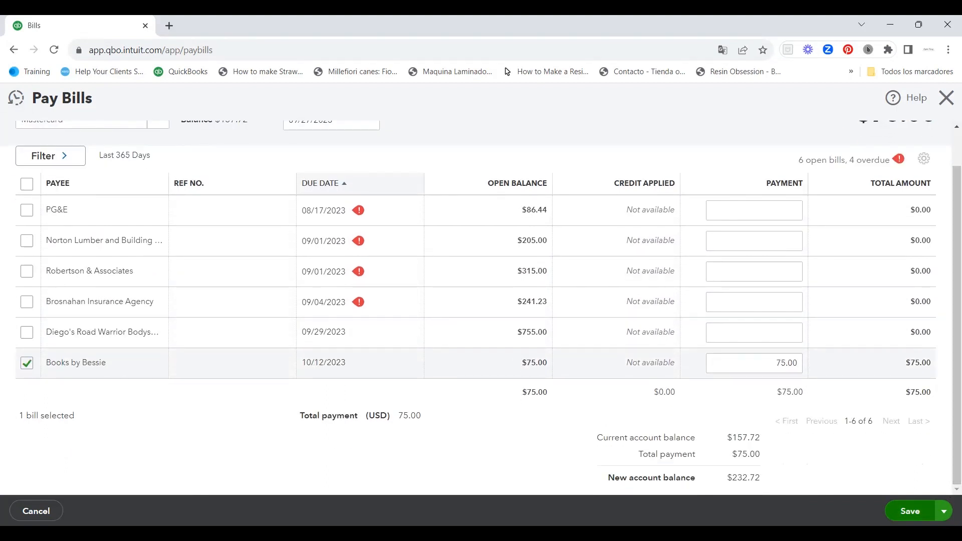
left_click(911, 511)
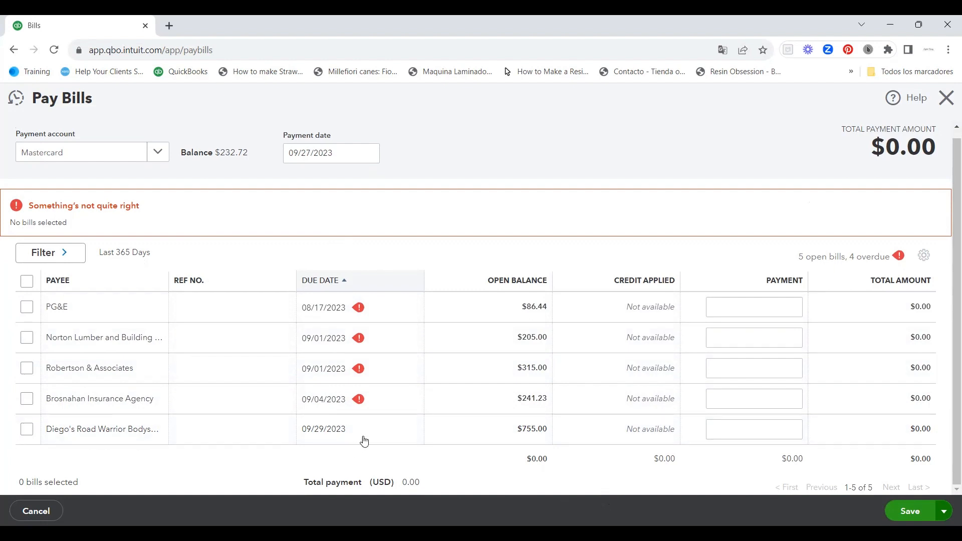
left_click(59, 507)
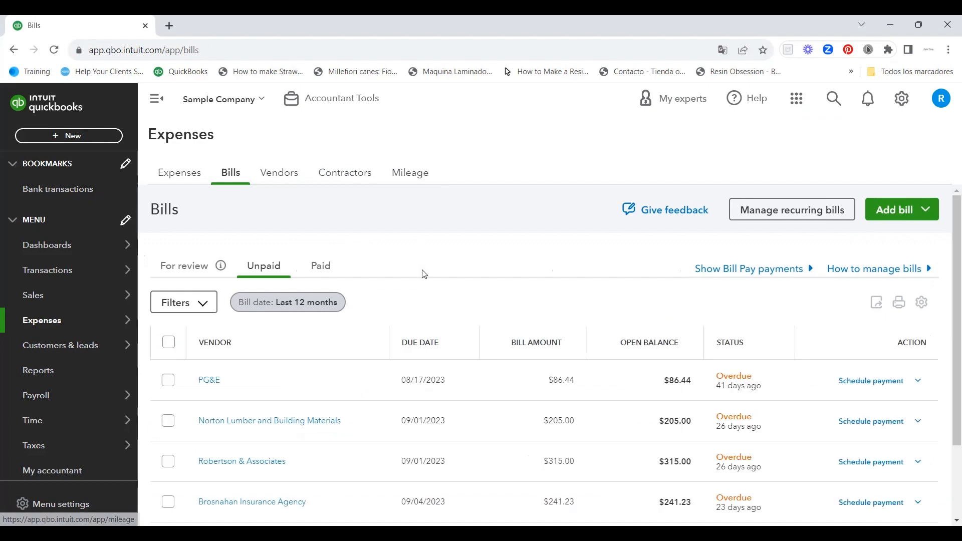
Step: Open the paid bills list and show the payment made on the 09/27/2023 Books by Bessie bill
left_click(322, 267)
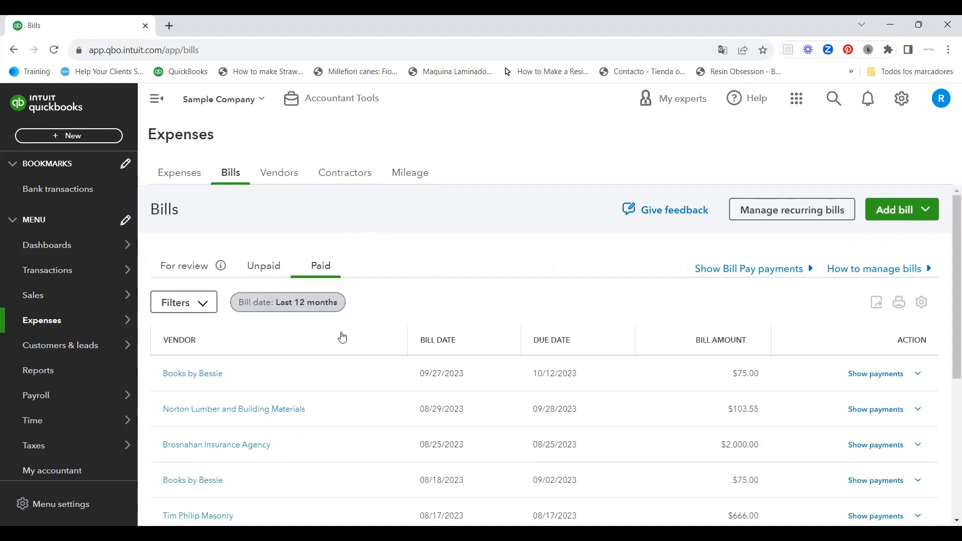
scroll(393, 293, "down", 1)
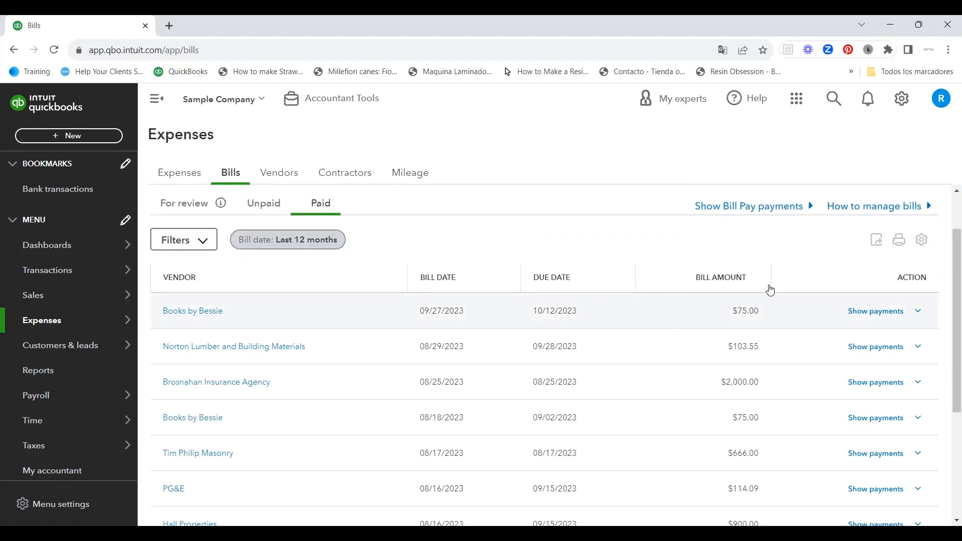
left_click(868, 311)
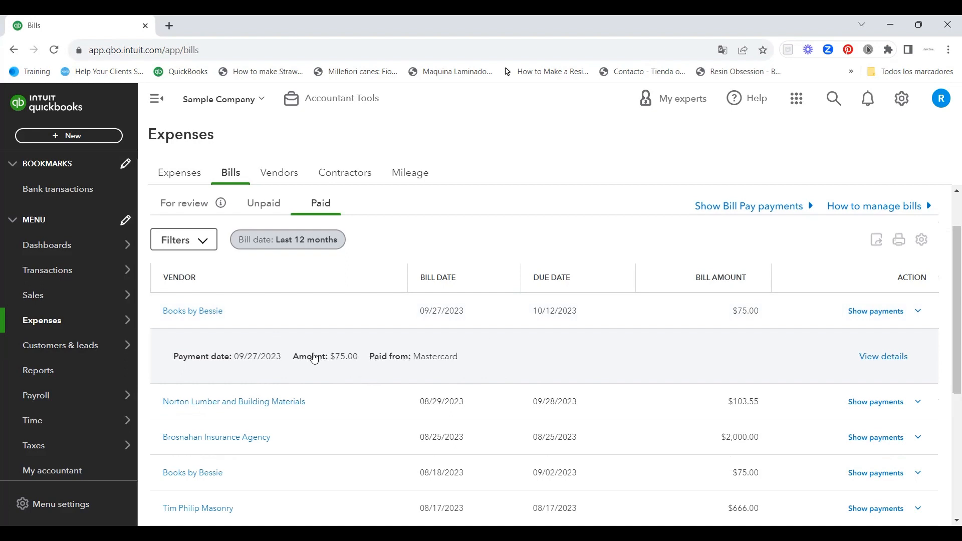
Step: Open the Books by Bessie vendor record and examine its bill and bill payment in the transaction list
left_click(214, 313)
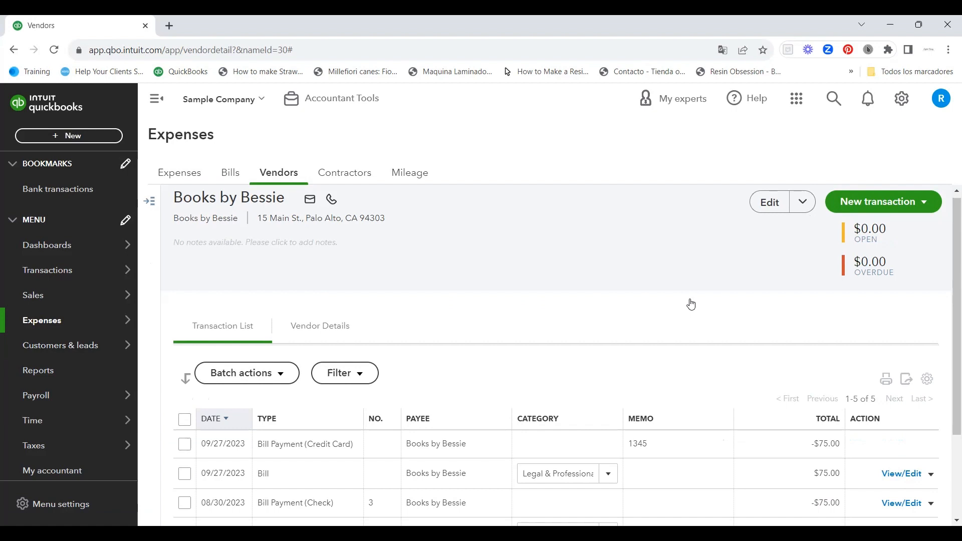
scroll(691, 304, "down", 2)
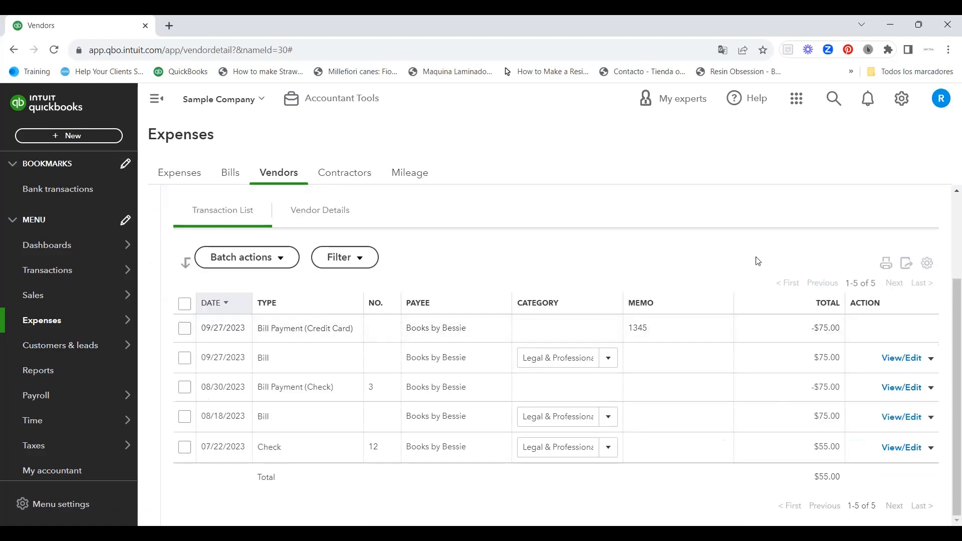
scroll(649, 216, "up", 2)
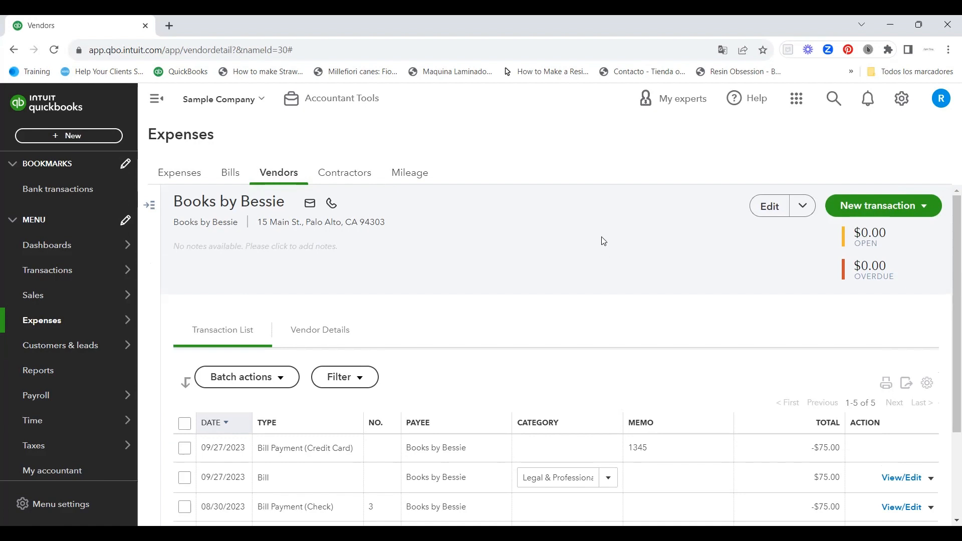
left_click(278, 534)
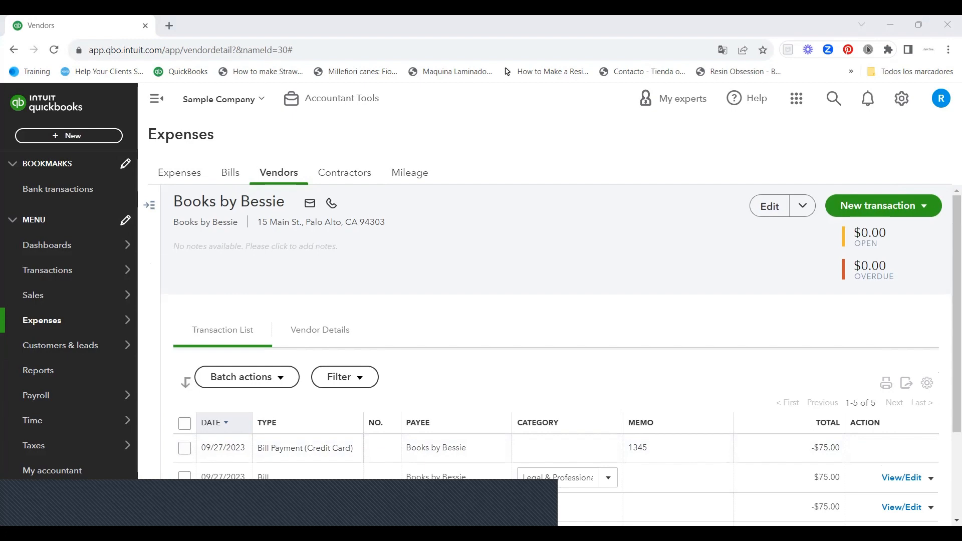